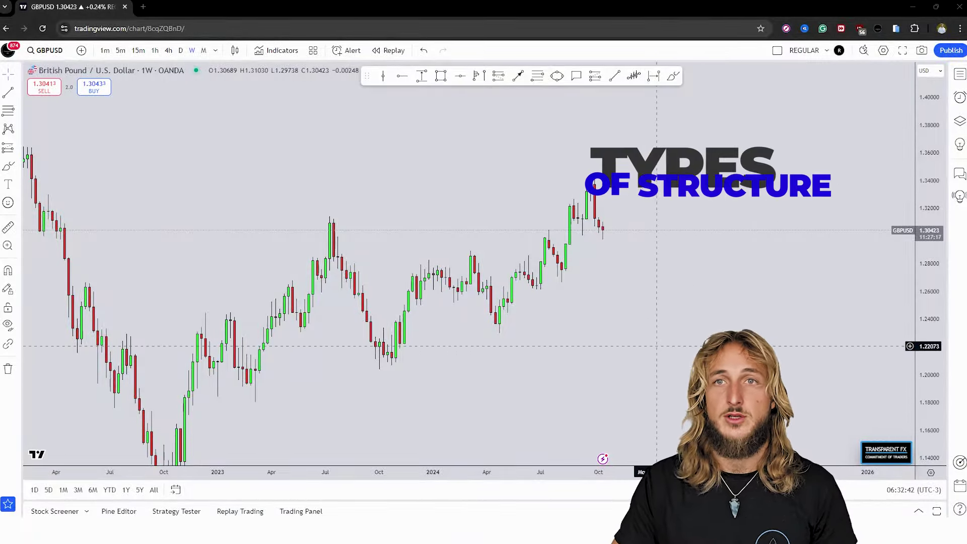
right_click(633, 309)
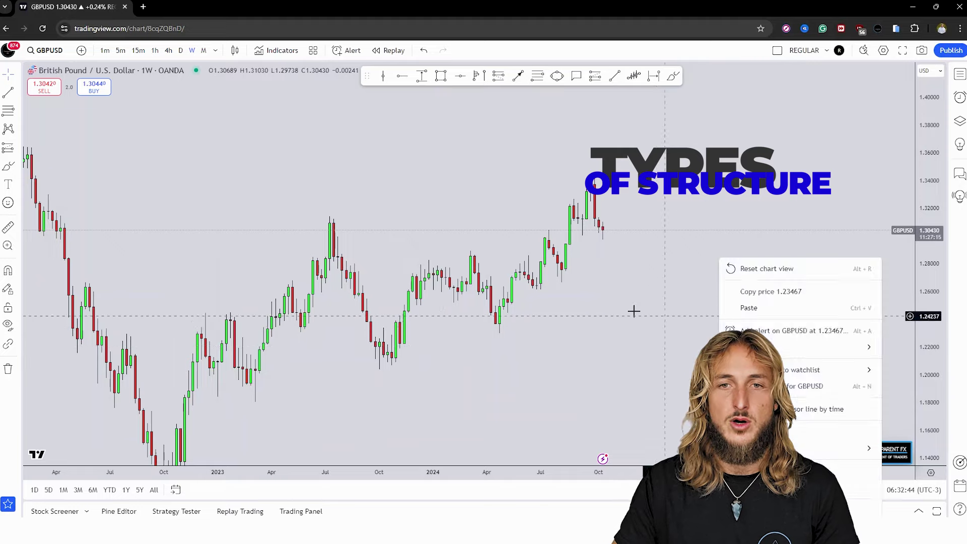
left_click_drag(633, 309, 521, 307)
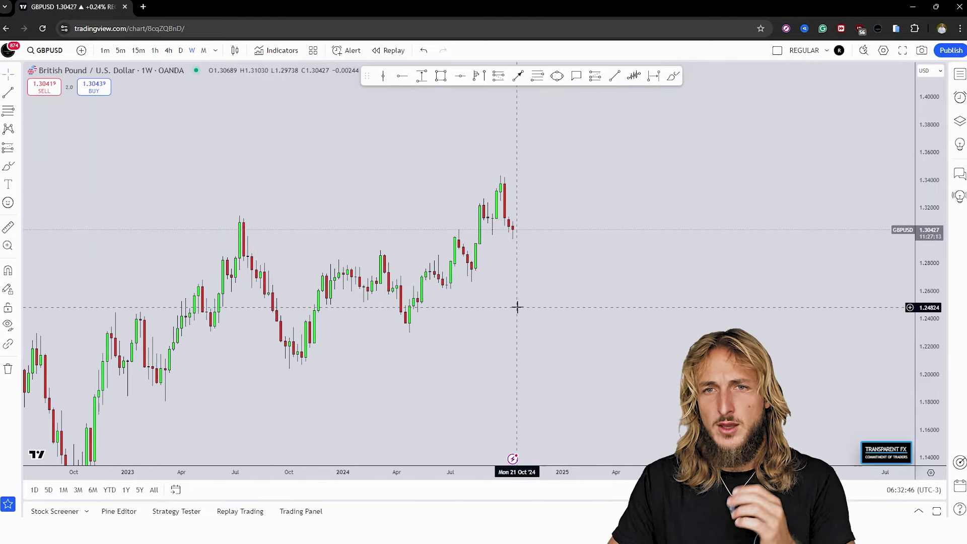
left_click_drag(926, 314, 899, 292)
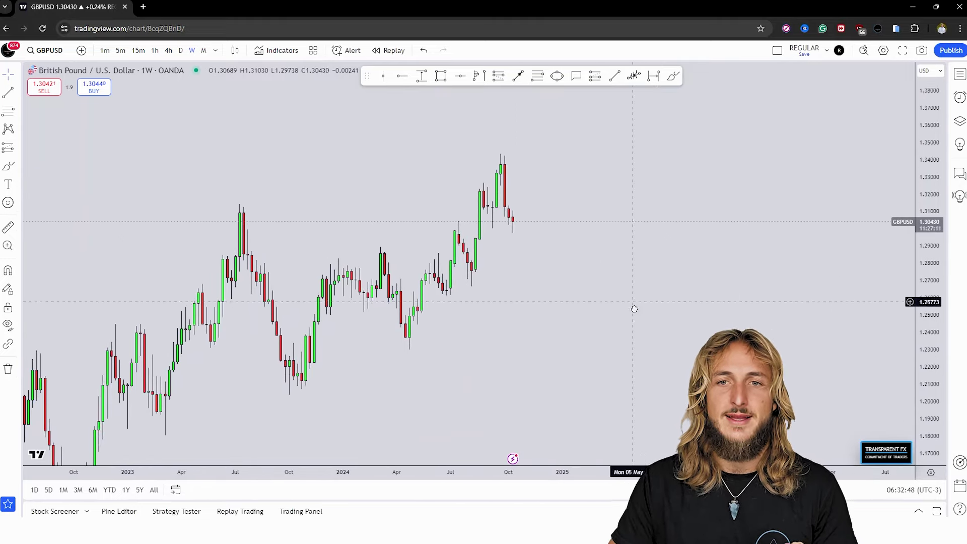
left_click_drag(635, 302, 645, 327)
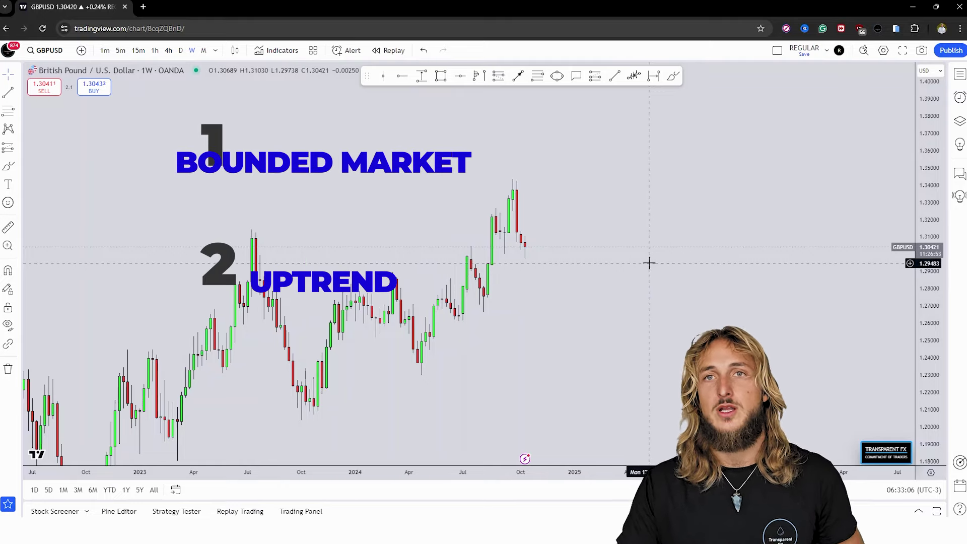
right_click(652, 228)
left_click_drag(650, 231, 600, 250)
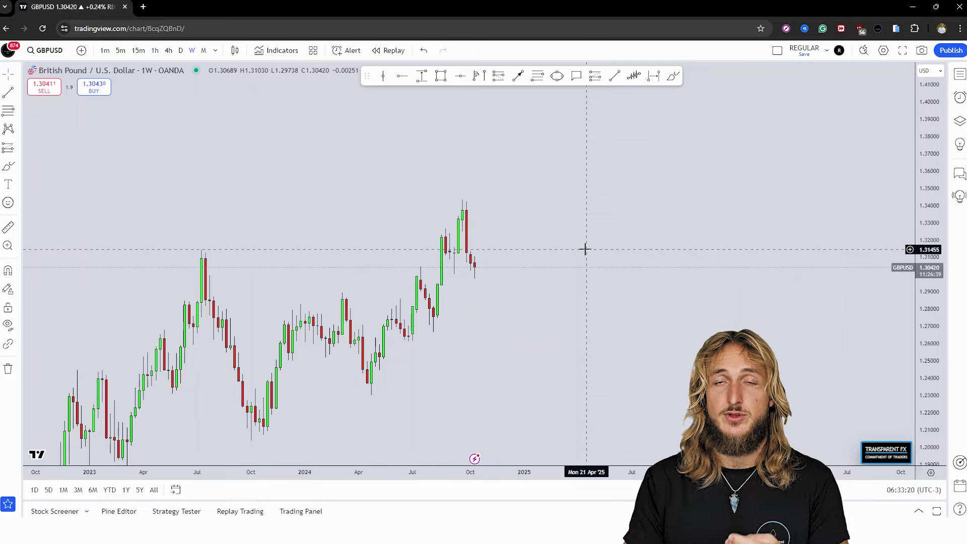
Draw a freehand brush zigzag of rising highs and lows in the empty area beyond the latest candle, from about 1.23 up to 1.38.
left_click(672, 77)
left_click_drag(530, 370, 535, 208)
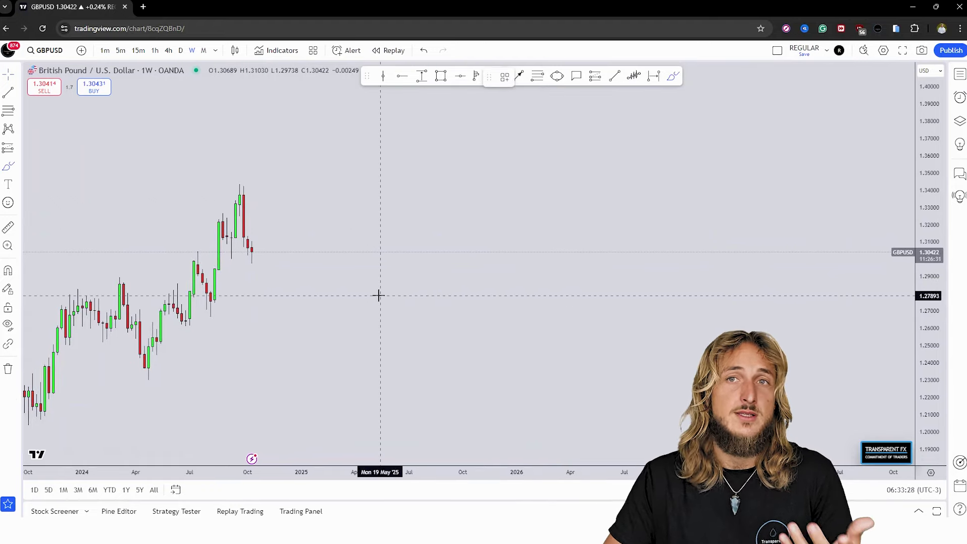
mouse_move(352, 381)
left_mouse_down()
mouse_move(376, 303)
mouse_move(406, 347)
mouse_move(437, 252)
mouse_move(467, 296)
mouse_move(510, 202)
mouse_move(543, 248)
mouse_move(565, 151)
mouse_move(582, 170)
mouse_move(611, 145)
mouse_move(617, 116)
left_mouse_up()
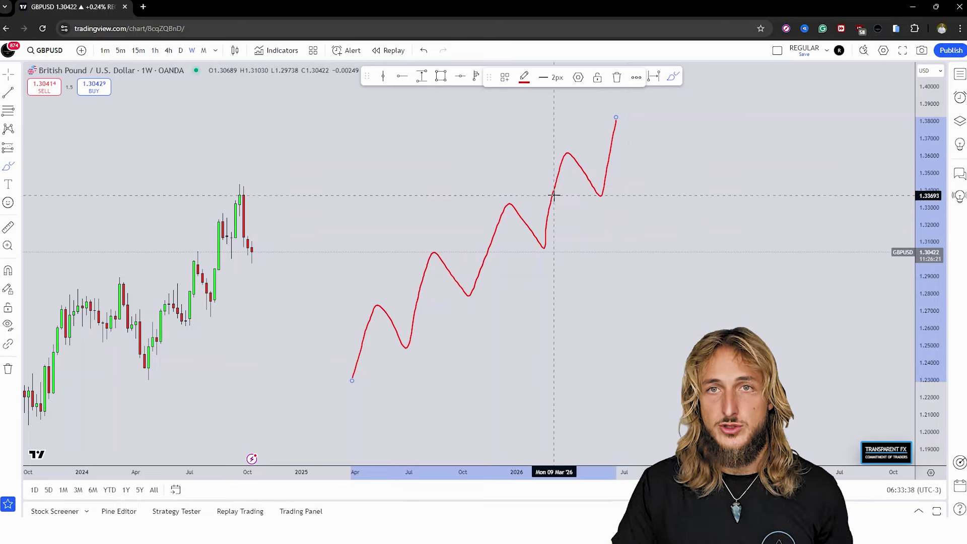
Draw three thin rectangle zones at the first three peaks of the sketched uptrend, each extending across to the following pullback low.
left_click(441, 76)
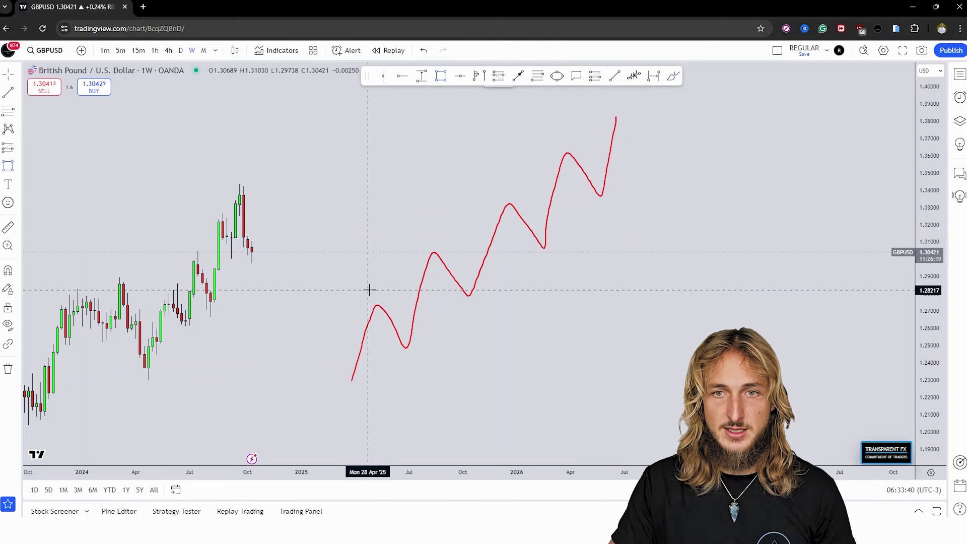
left_click_drag(369, 289, 500, 306)
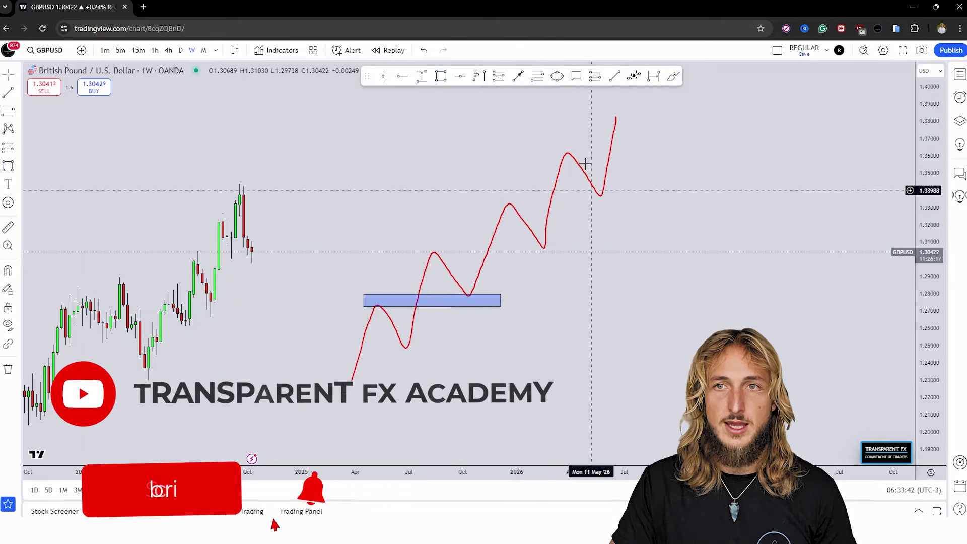
left_click_drag(430, 244, 567, 254)
left_click(652, 282)
left_click(439, 77)
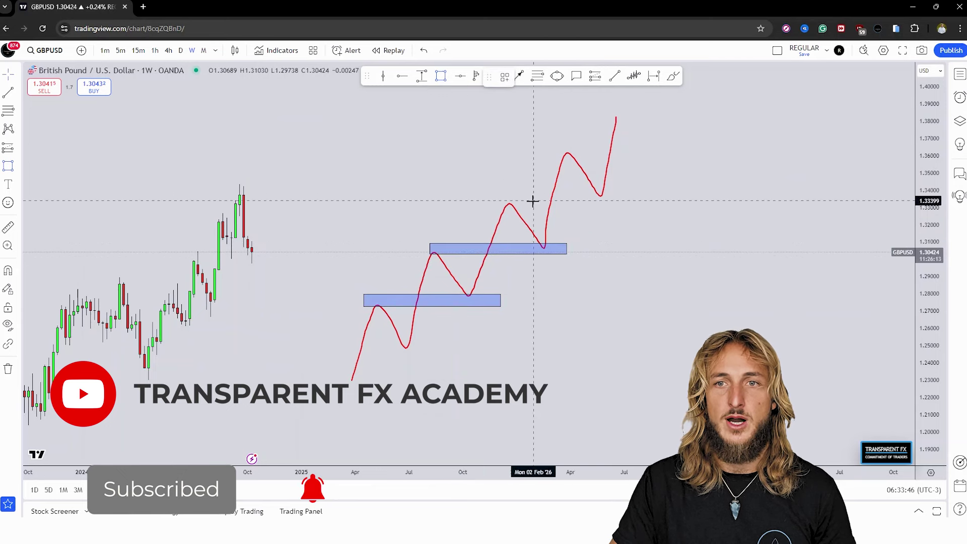
left_click_drag(501, 194, 621, 205)
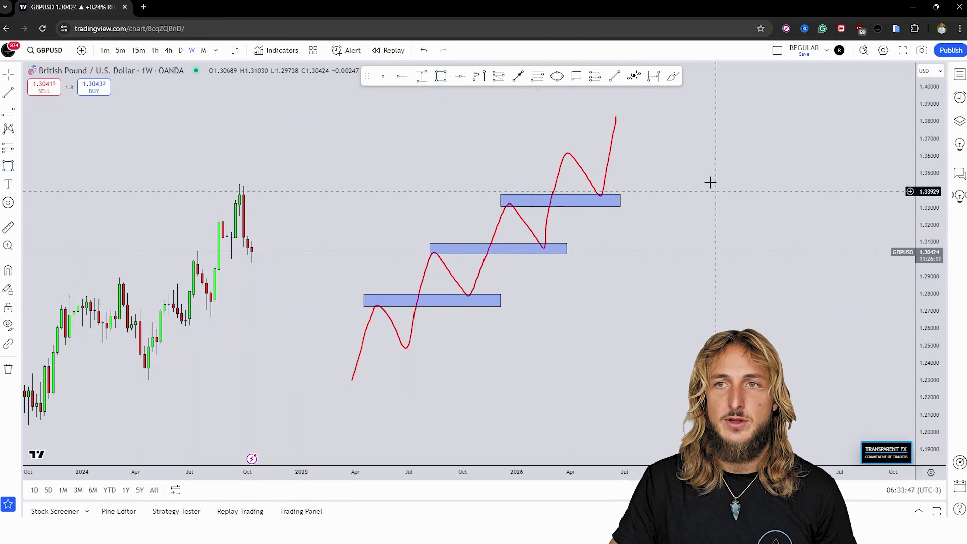
Trace the sketch's second pullback and circle the start of the lowest zone with the brush, and undo both marks.
left_click(673, 77)
left_click_drag(435, 254, 468, 295)
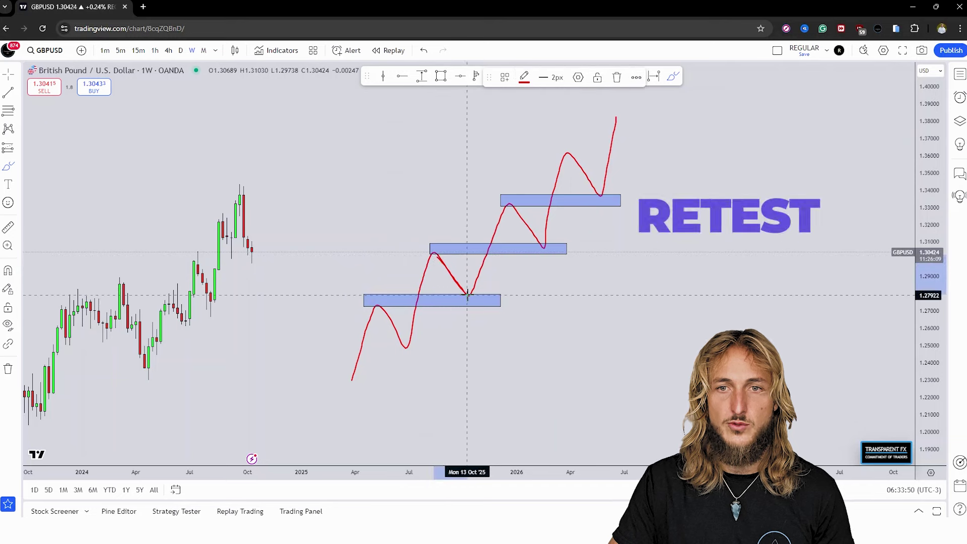
left_click_drag(384, 297, 388, 297)
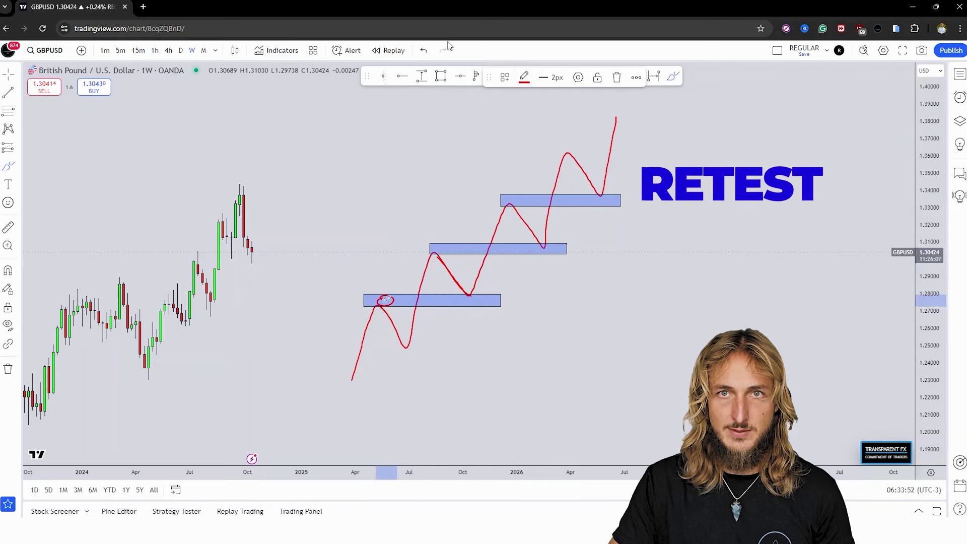
left_click(423, 50)
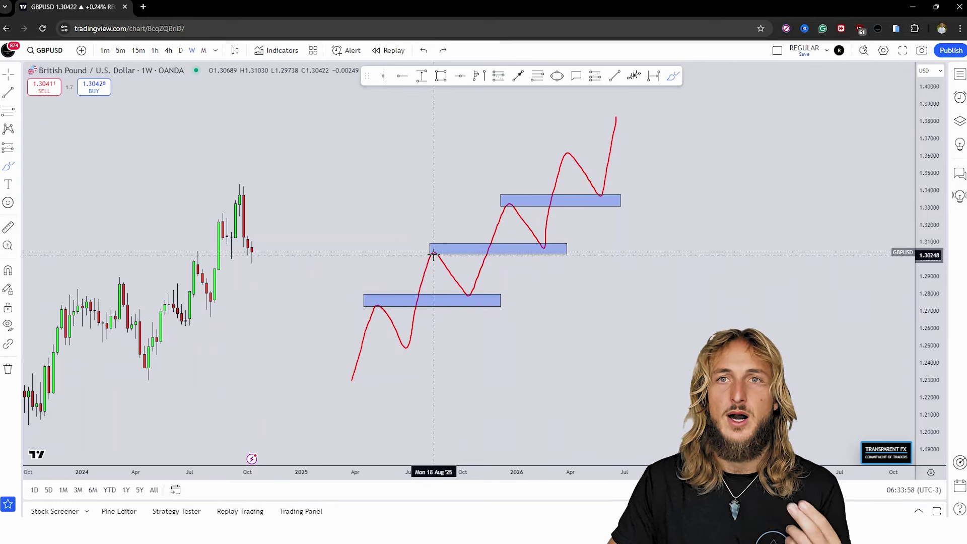
Circle the first two peaks of the sketched uptrend and the mid-2024 and late-August 2024 swing highs on the candles.
left_click_drag(427, 252, 428, 252)
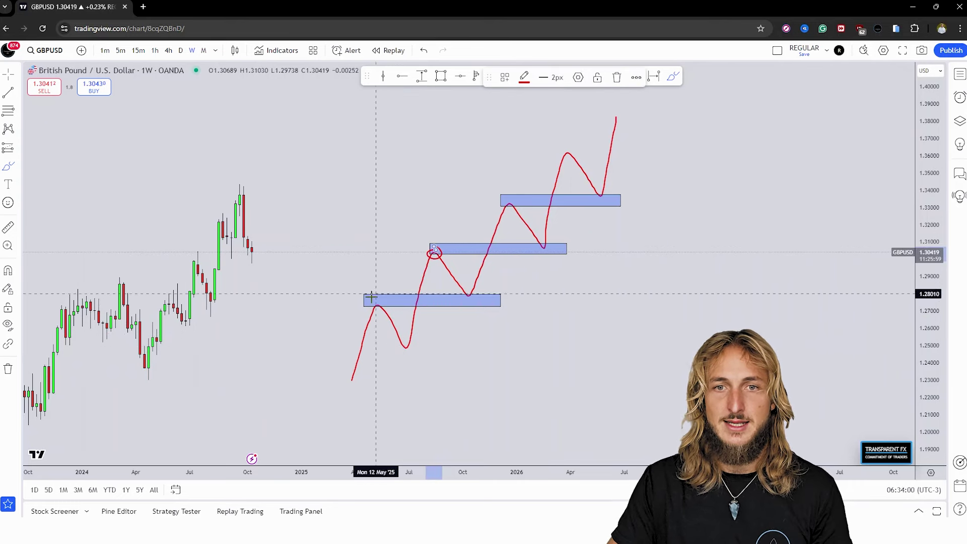
left_click_drag(378, 295, 377, 297)
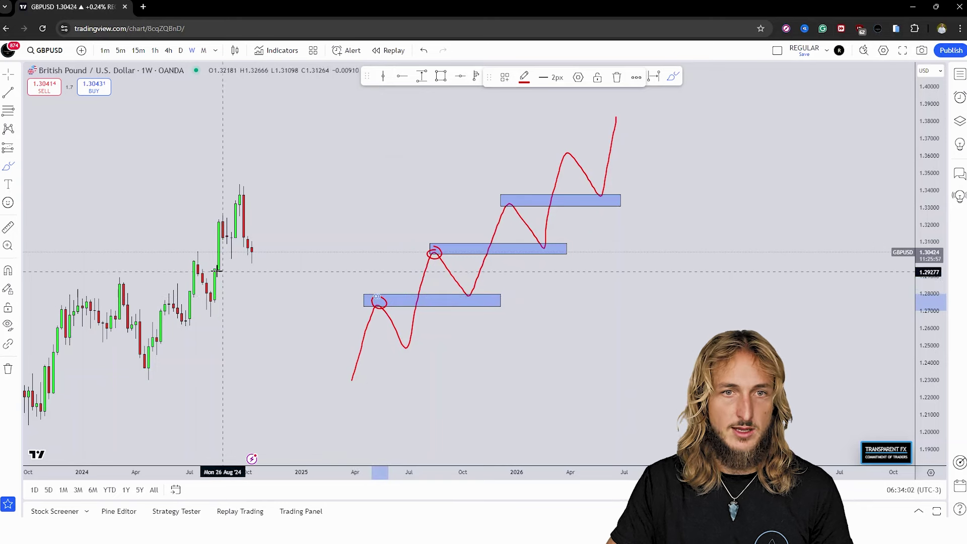
left_click_drag(200, 251, 198, 252)
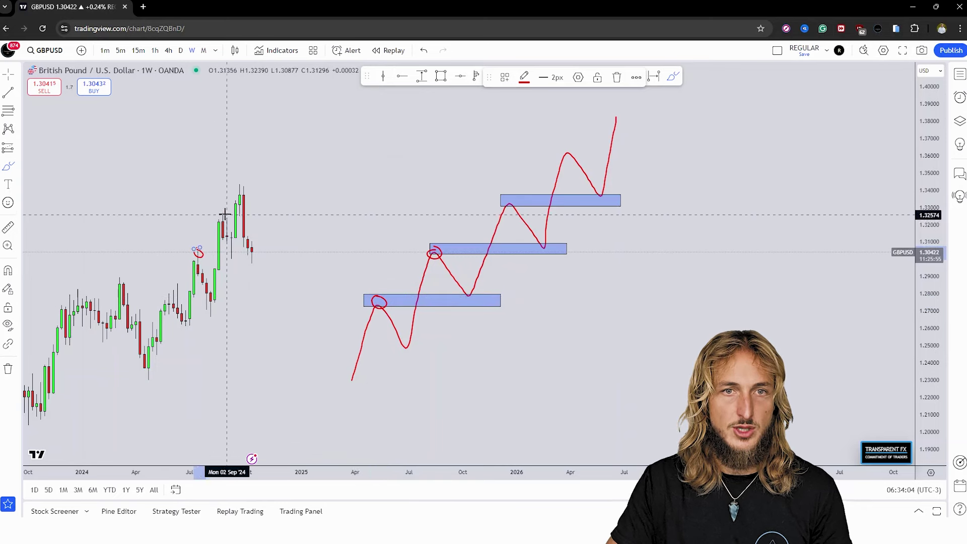
left_click_drag(225, 214, 222, 214)
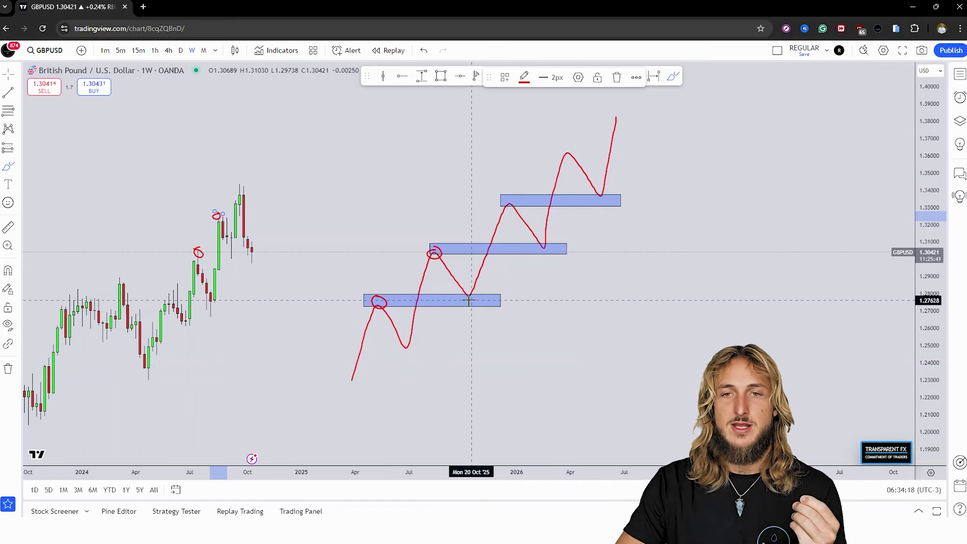
Circle the first two pullback lows of the sketched uptrend and undo the stroke traced along the rally toward the third peak.
left_click_drag(476, 295, 462, 297)
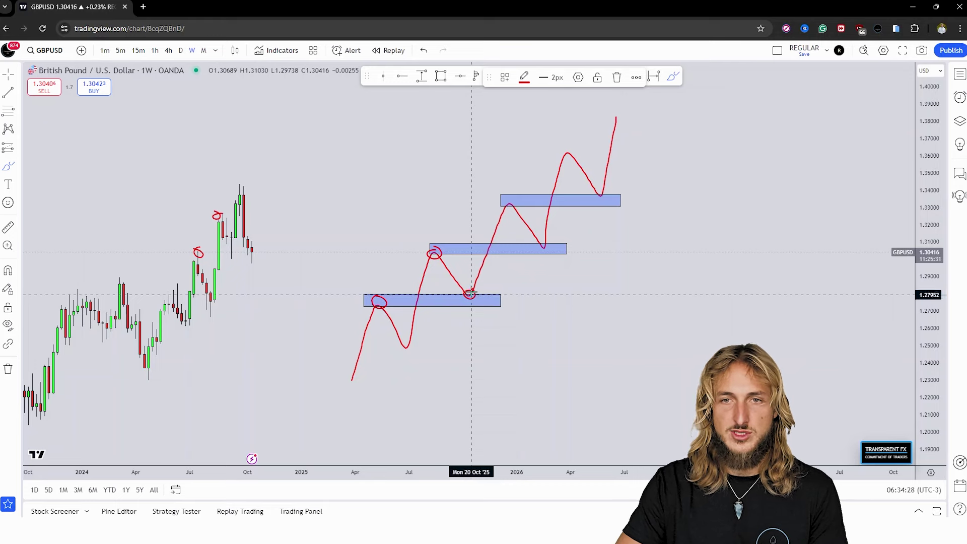
left_click_drag(471, 292, 503, 211)
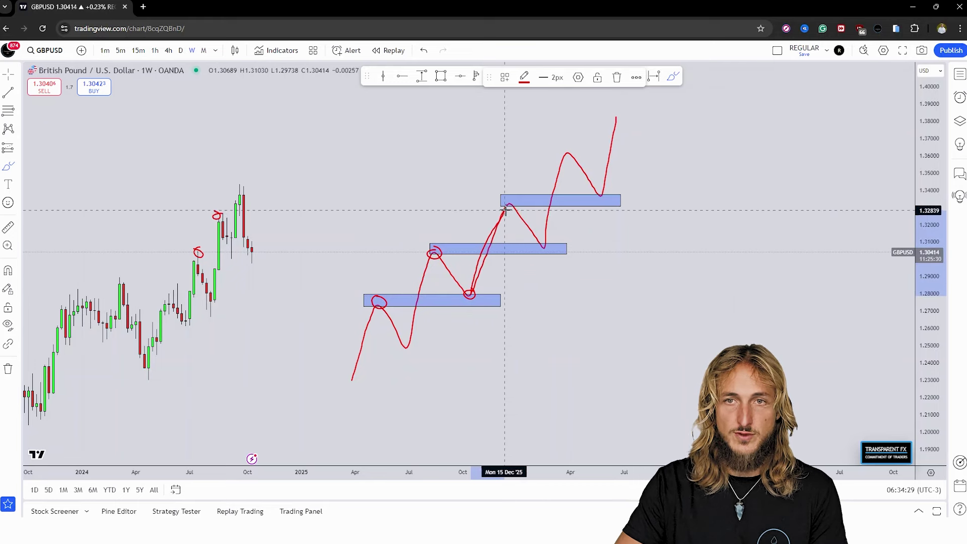
left_click(424, 51)
left_click_drag(409, 336, 416, 346)
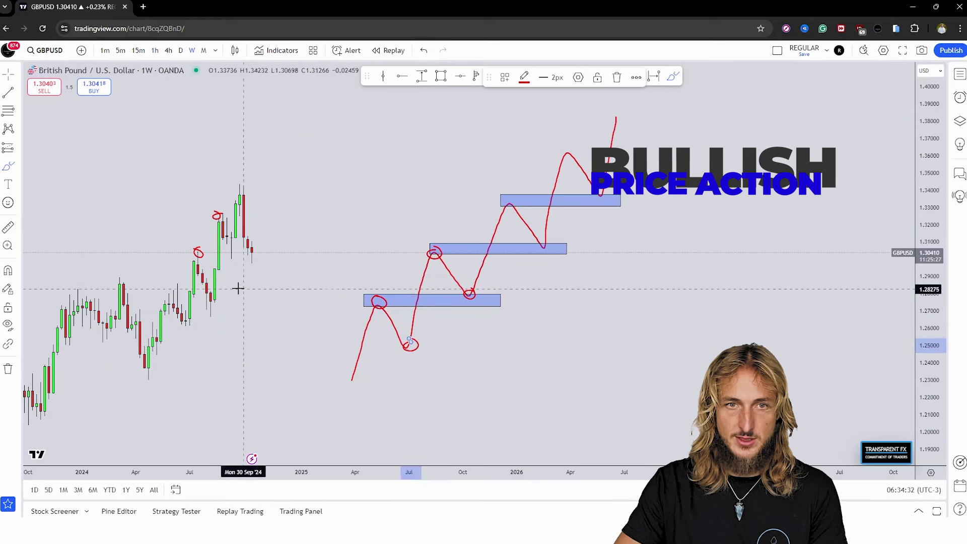
Circle the candles' September 2024 low and latest high plus the sketch's third peak, and try marking the middle zone's retest.
left_click_drag(234, 250, 231, 245)
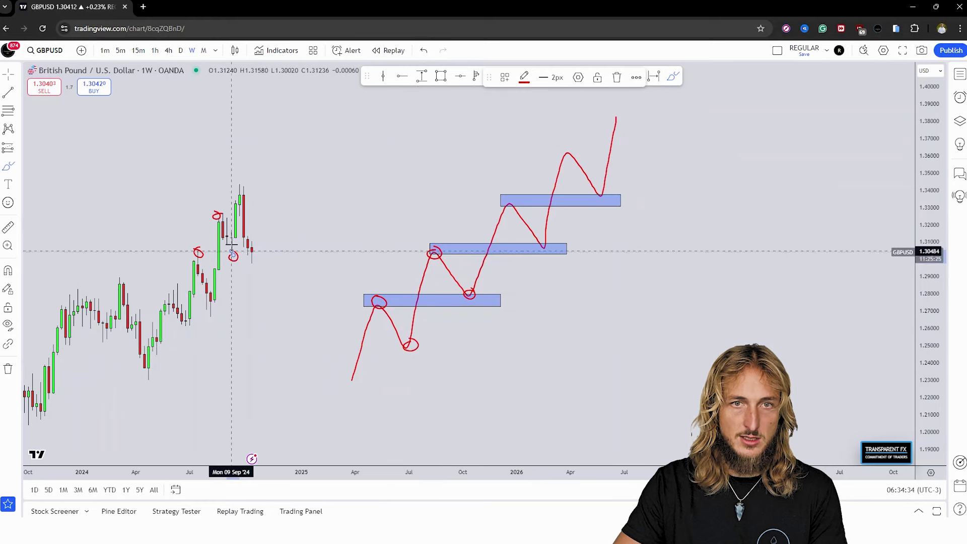
left_click_drag(245, 180, 235, 180)
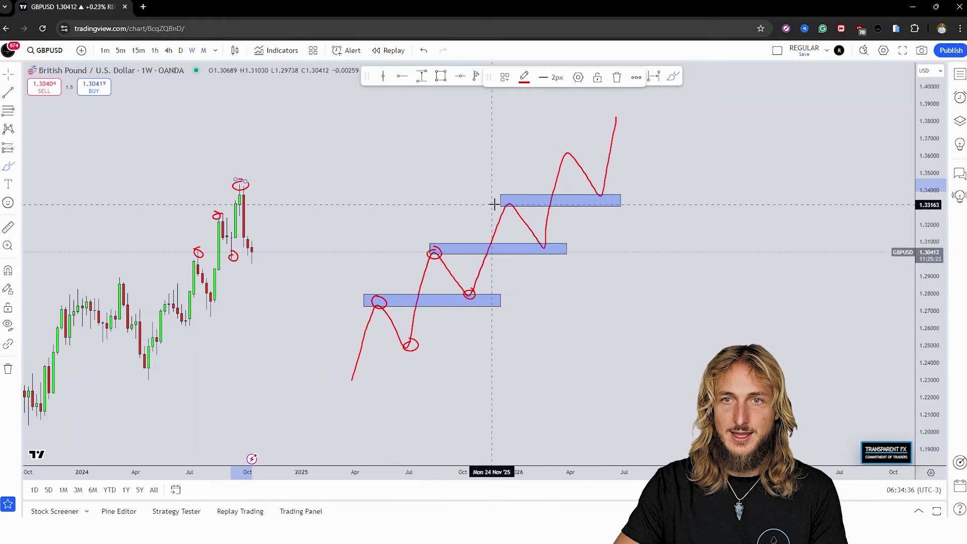
left_click_drag(501, 197, 513, 196)
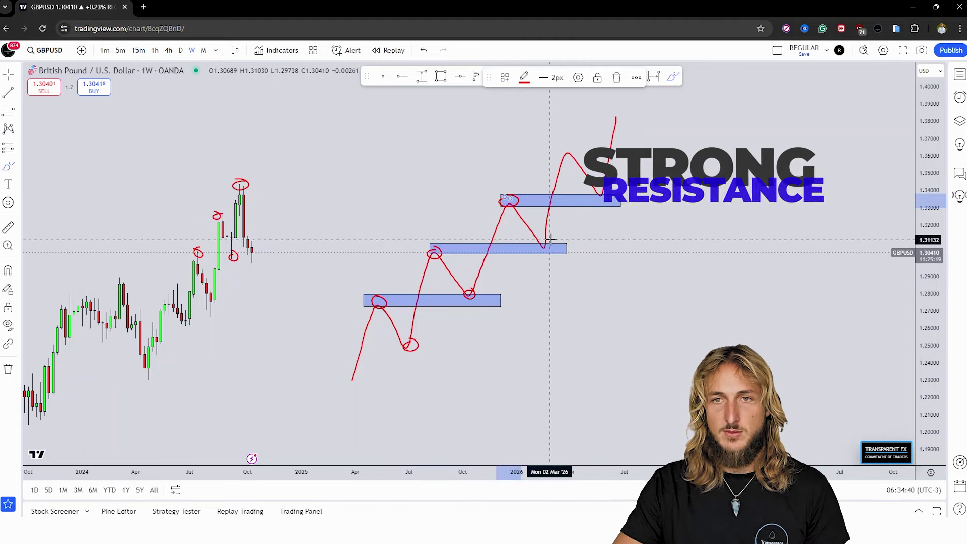
mouse_move(438, 249)
left_mouse_down()
mouse_move(557, 249)
mouse_move(548, 254)
left_mouse_up()
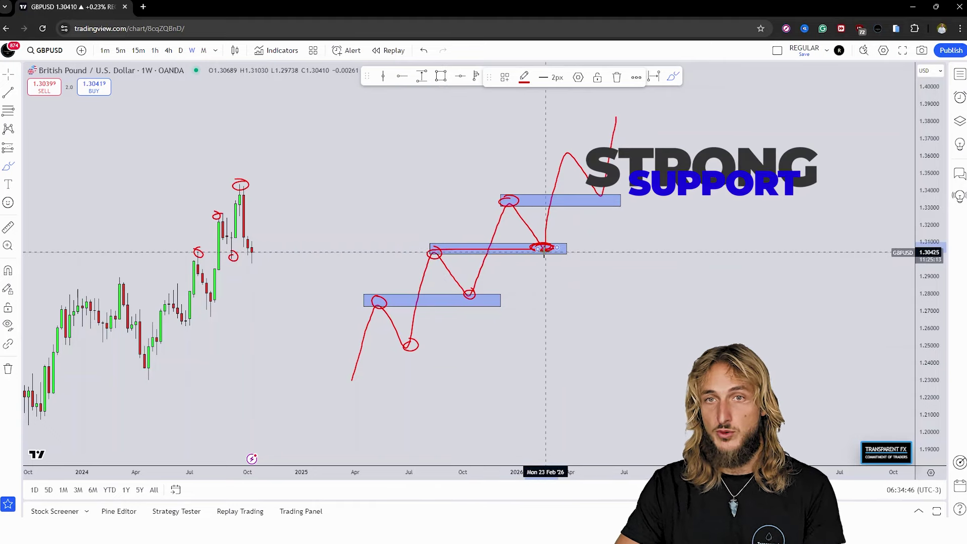
left_click(424, 49)
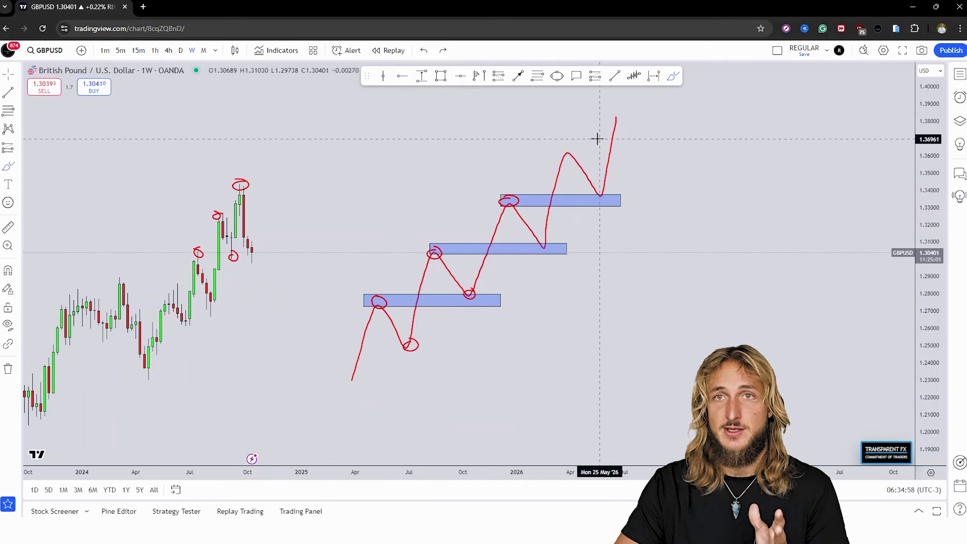
Undo all the brush circles on the candles and the sketch, keeping only the zigzag and the three rectangle zones.
left_click(426, 51)
left_click(425, 52)
left_click(426, 52)
left_click(425, 51)
left_click(426, 51)
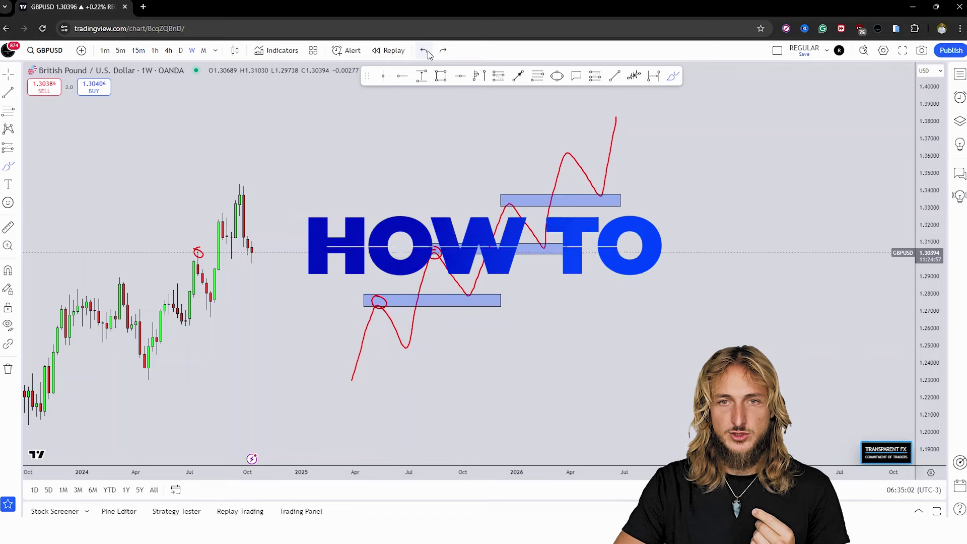
left_click(426, 52)
left_click(426, 51)
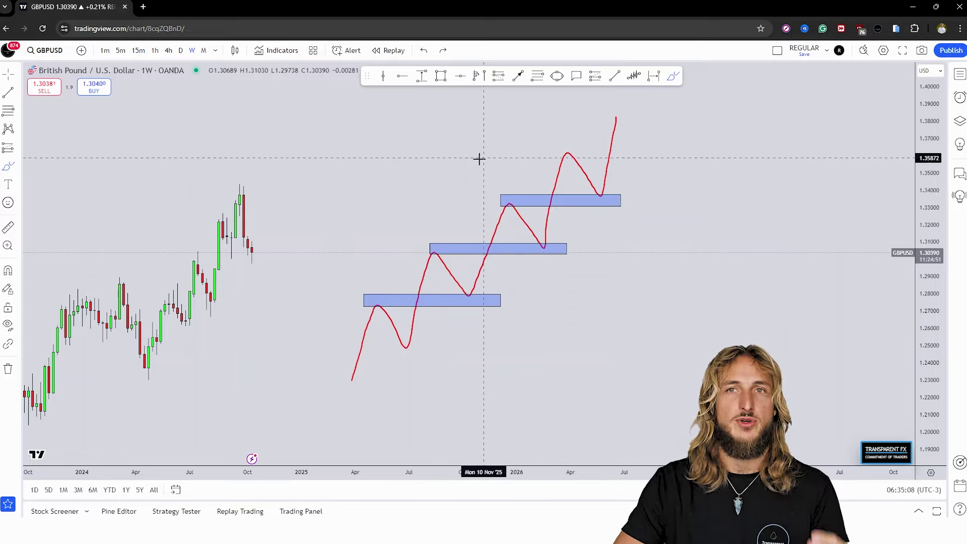
Start a bar replay of the weekly GBPUSD chart with the week of 19 August 2024 as the last bar.
left_click_drag(364, 197, 566, 215)
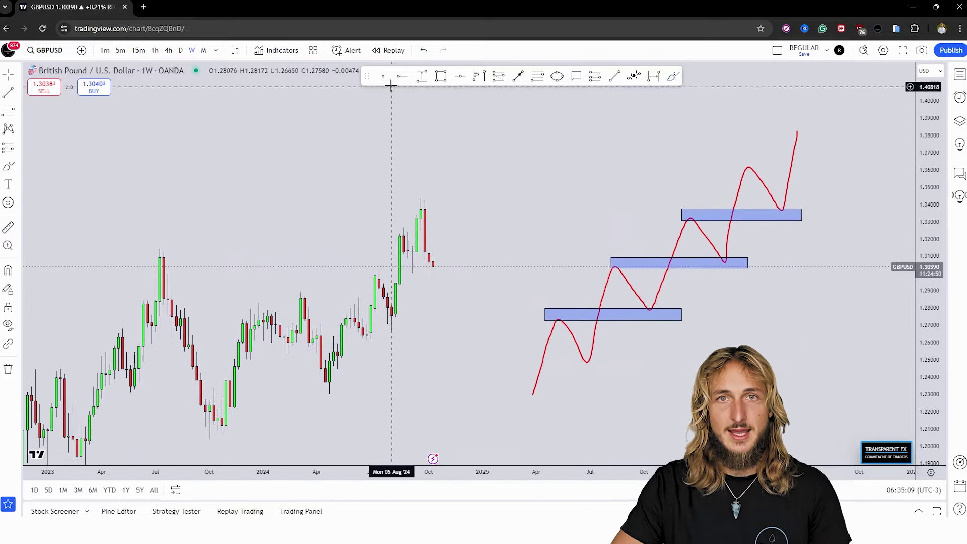
left_click(388, 50)
left_click(403, 166)
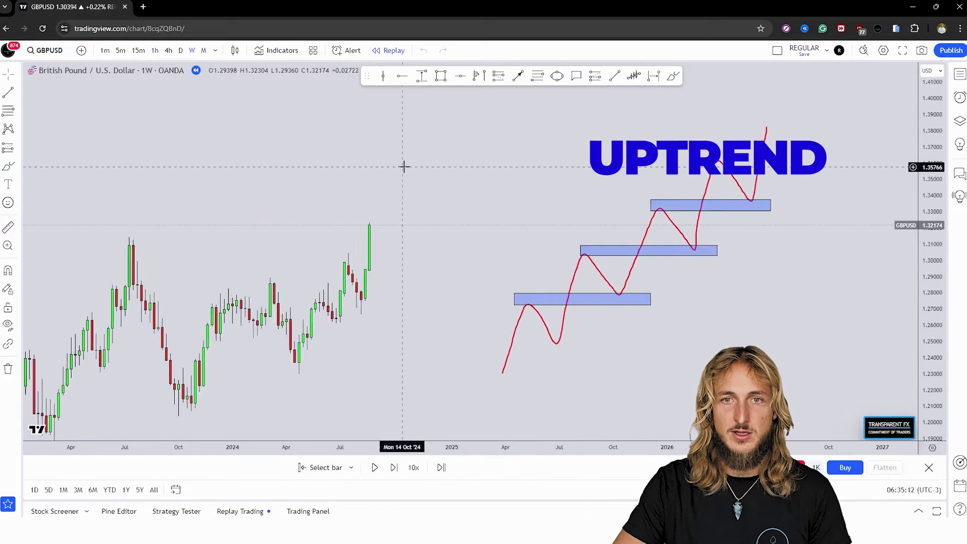
Circle the latest two swing highs on the replayed candles with the brush and trace the pullback and rally between them.
left_click_drag(252, 248, 482, 250)
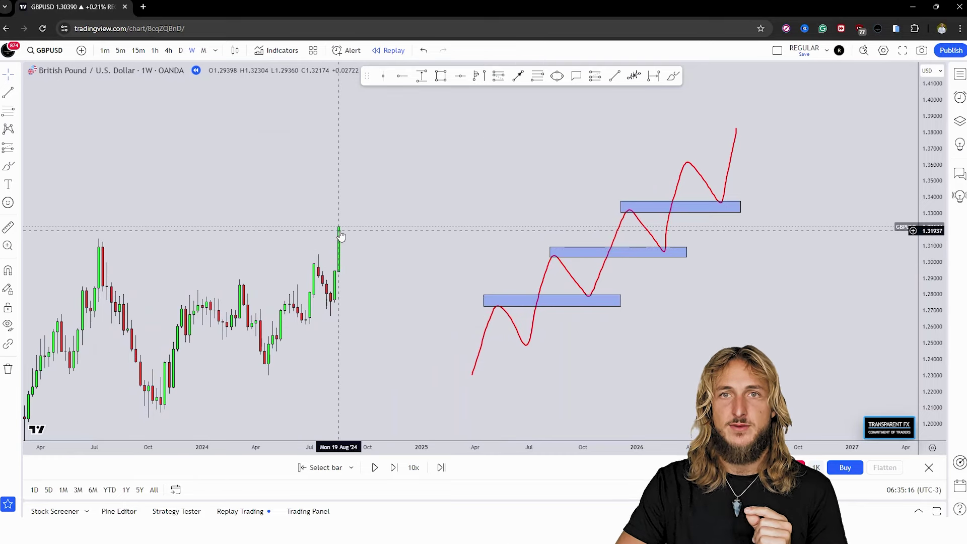
left_click(673, 75)
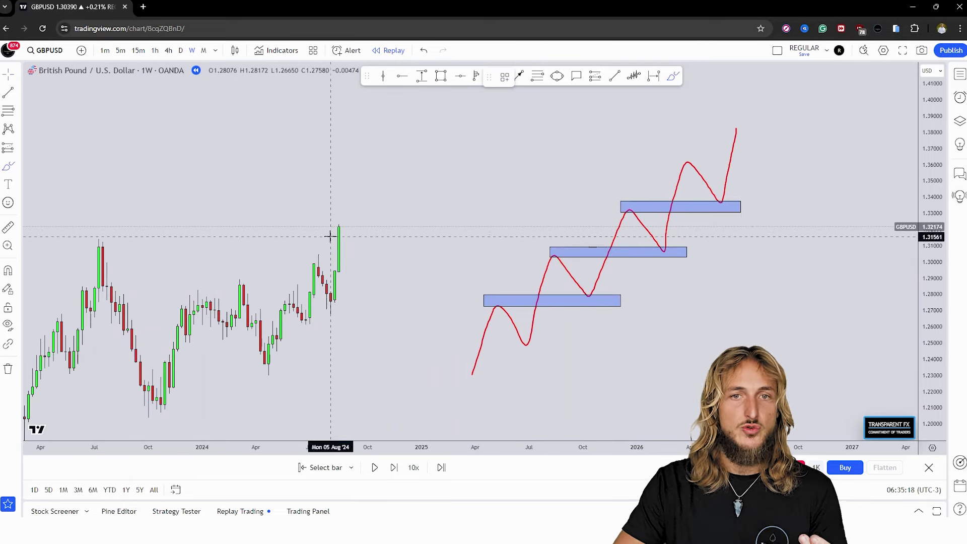
left_click_drag(344, 226, 343, 225)
left_click_drag(321, 256, 319, 258)
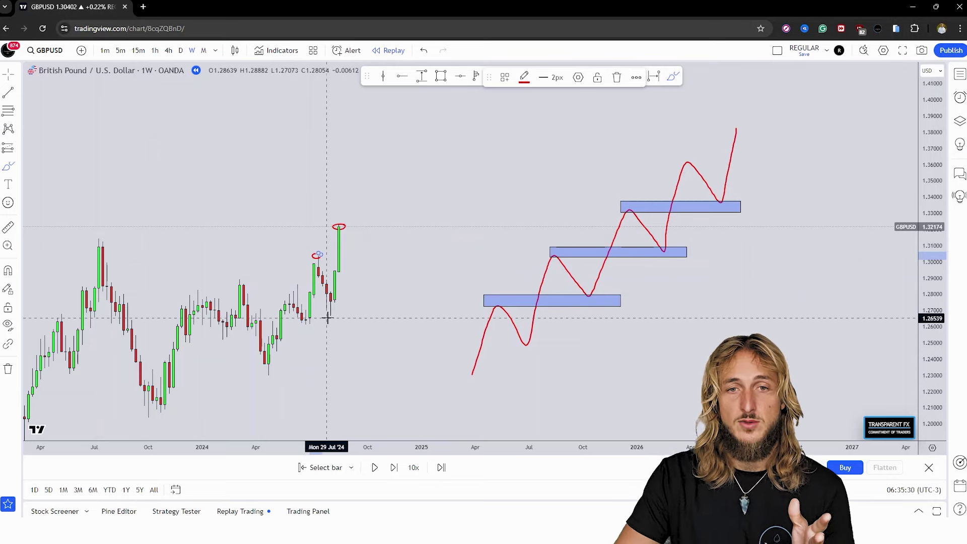
left_click_drag(328, 317, 339, 227)
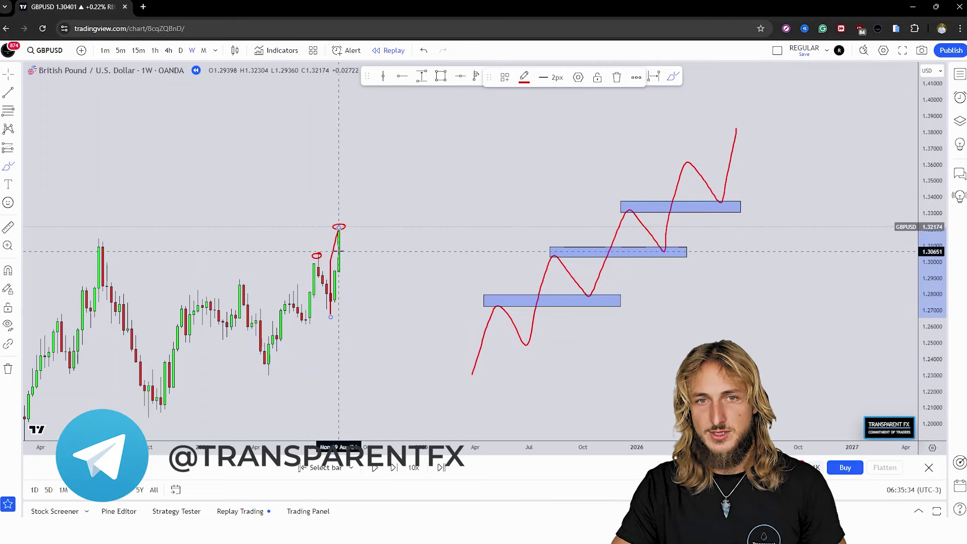
left_click_drag(316, 252, 326, 316)
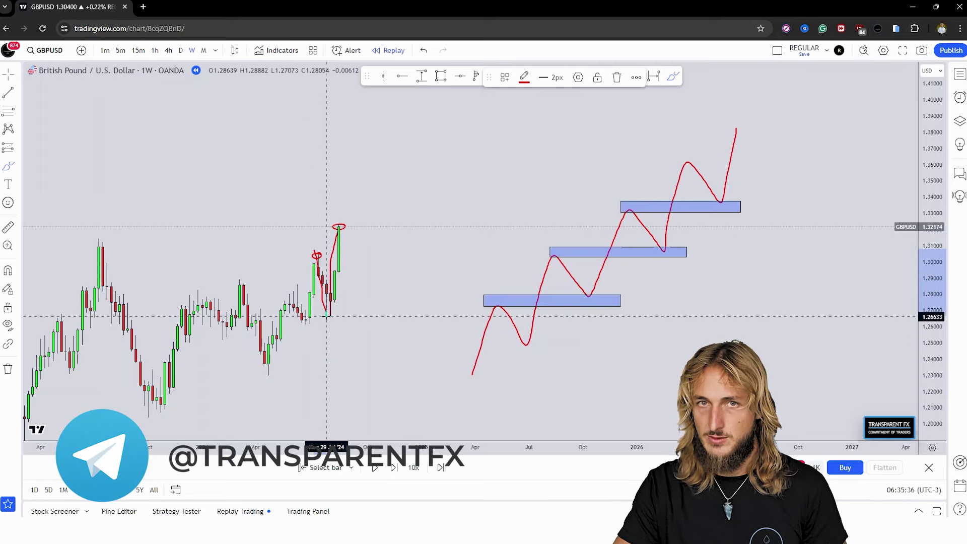
Undo the brush marks on the replayed candles and draw a rectangle zone from the July 2024 swing high, about 1.299 to 1.305.
left_click(423, 50)
left_click(423, 51)
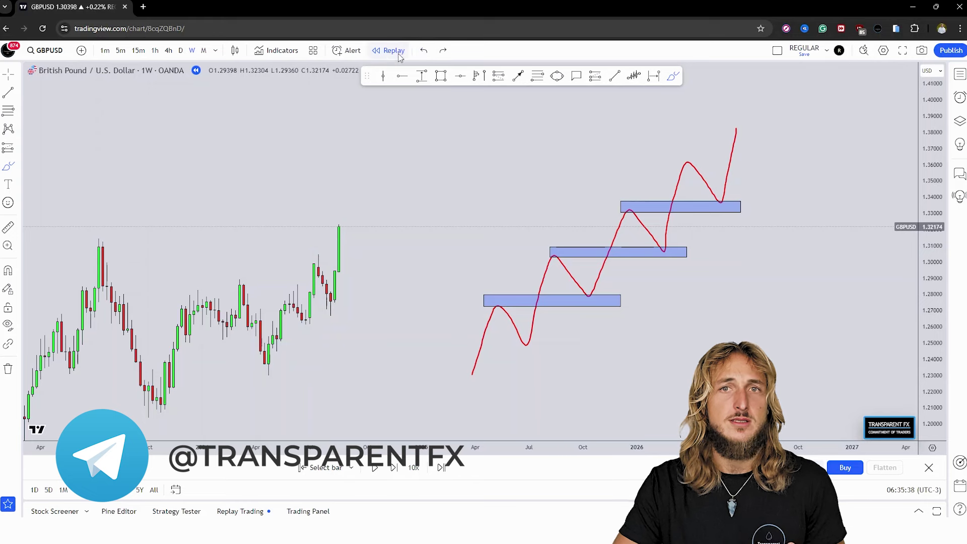
left_click(441, 76)
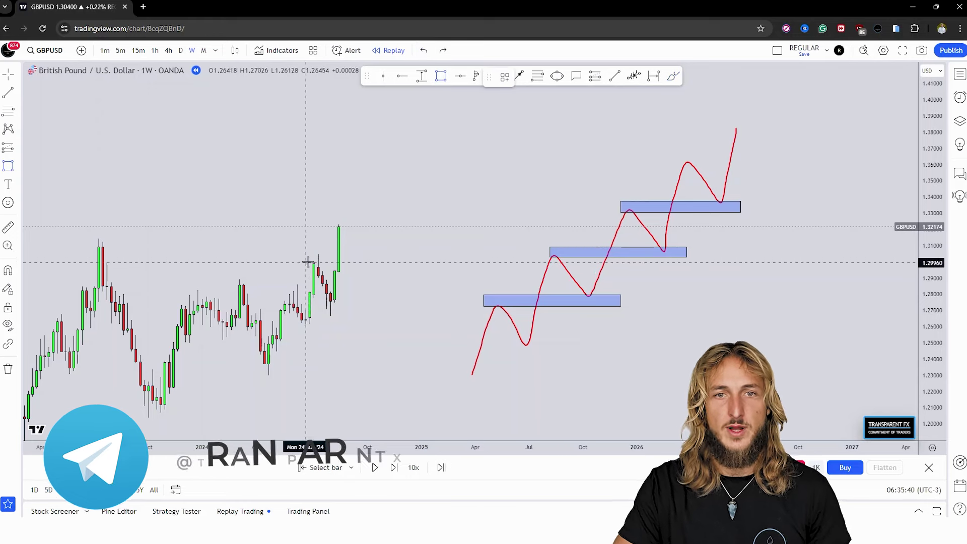
left_click_drag(313, 254, 401, 263)
left_click(516, 108)
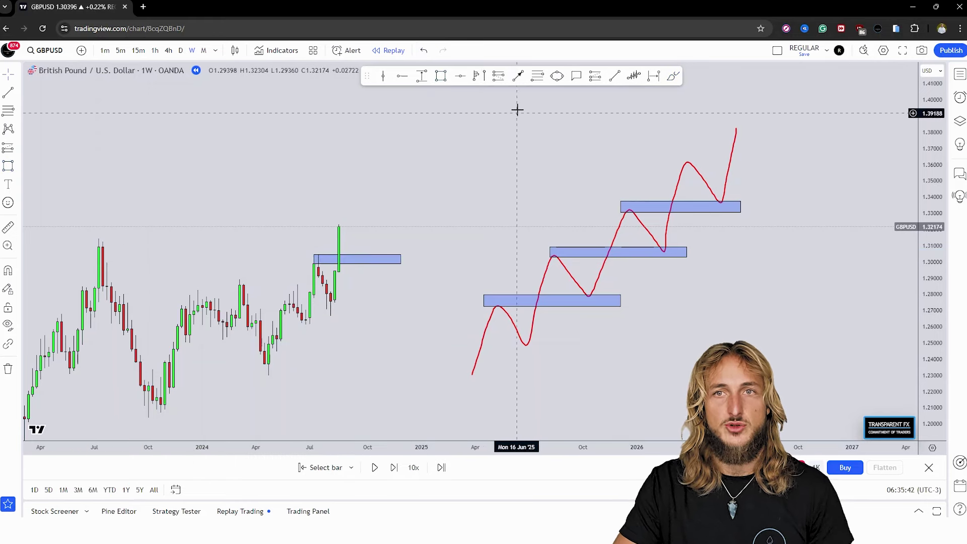
Brush a projected pullback into the zone and a rally to about 1.344, circling the old high, the retest, the prior low and the target high.
left_click(674, 76)
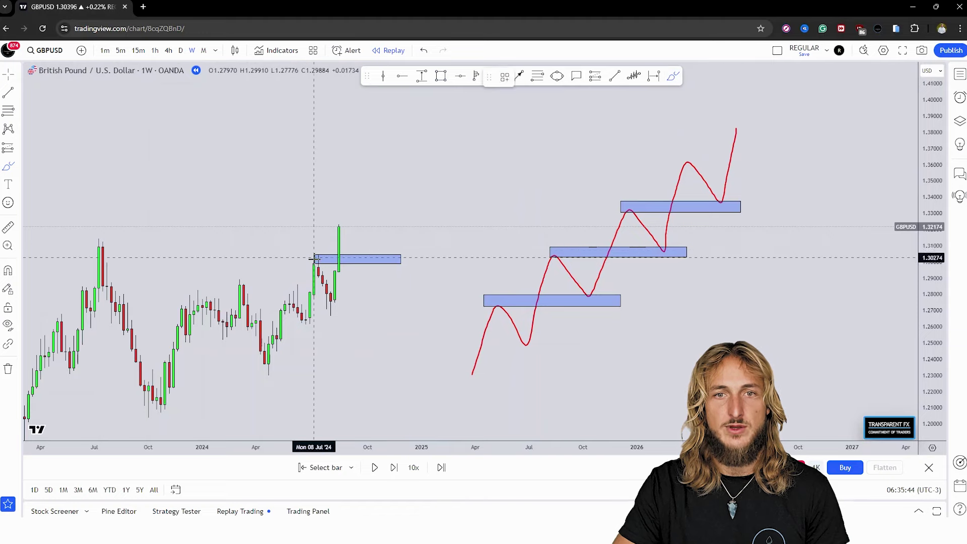
left_click_drag(317, 255, 315, 256)
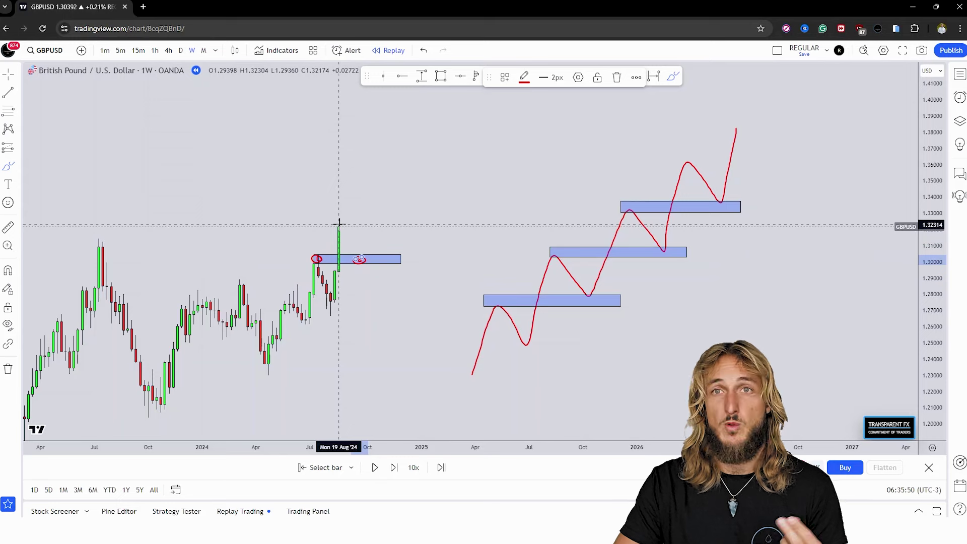
left_click_drag(339, 224, 355, 250)
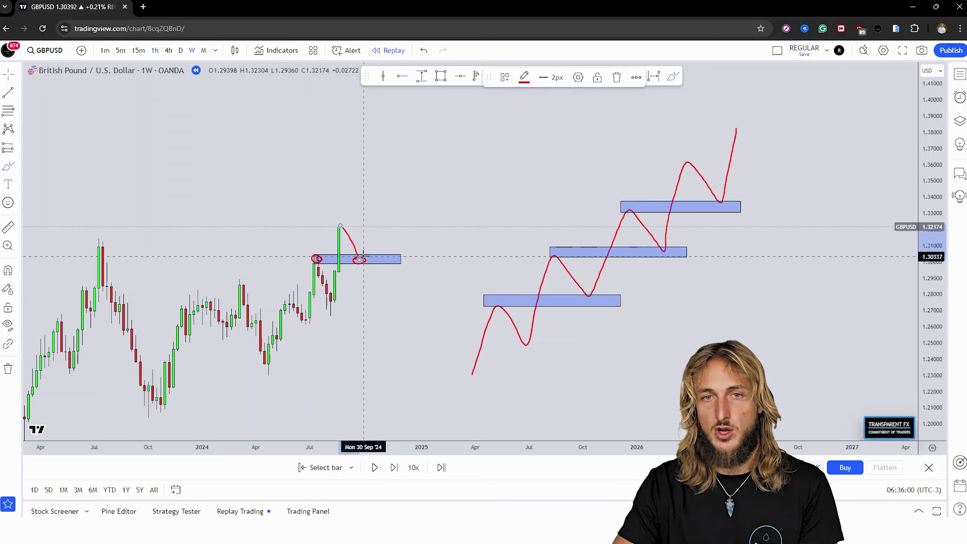
left_click_drag(363, 260, 380, 192)
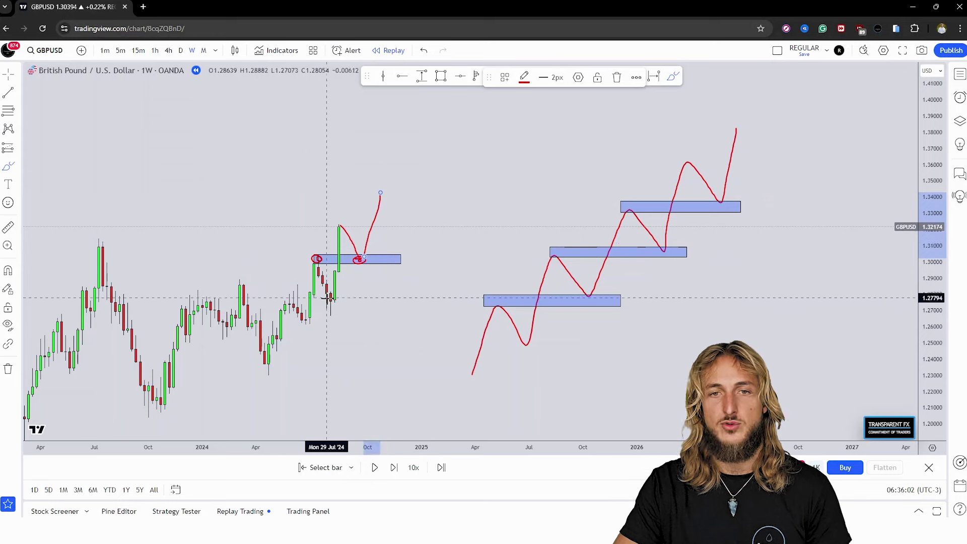
left_click_drag(328, 305, 334, 309)
left_click_drag(389, 187, 377, 193)
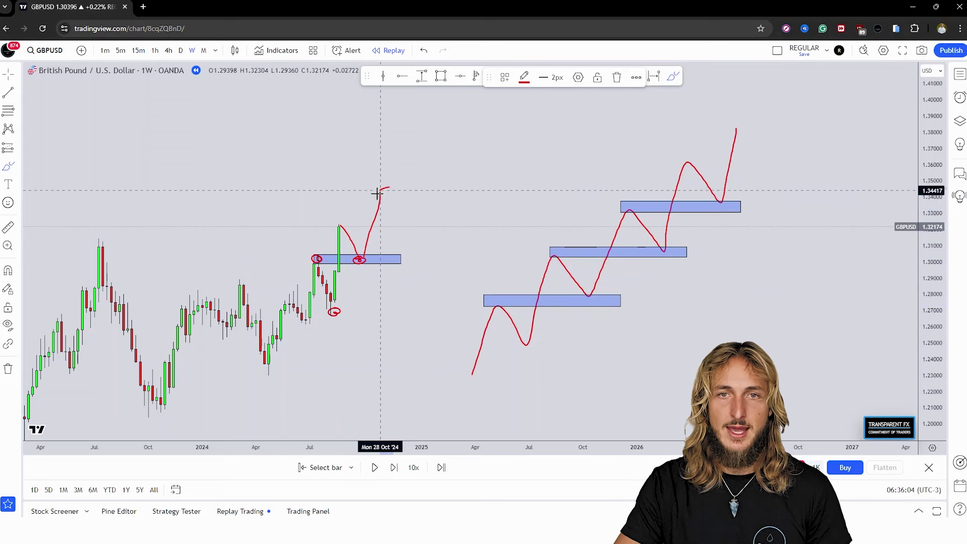
Advance the replay bar by bar through September 2024 to compare price with the projected retest and rally.
left_click(395, 467)
left_click(394, 468)
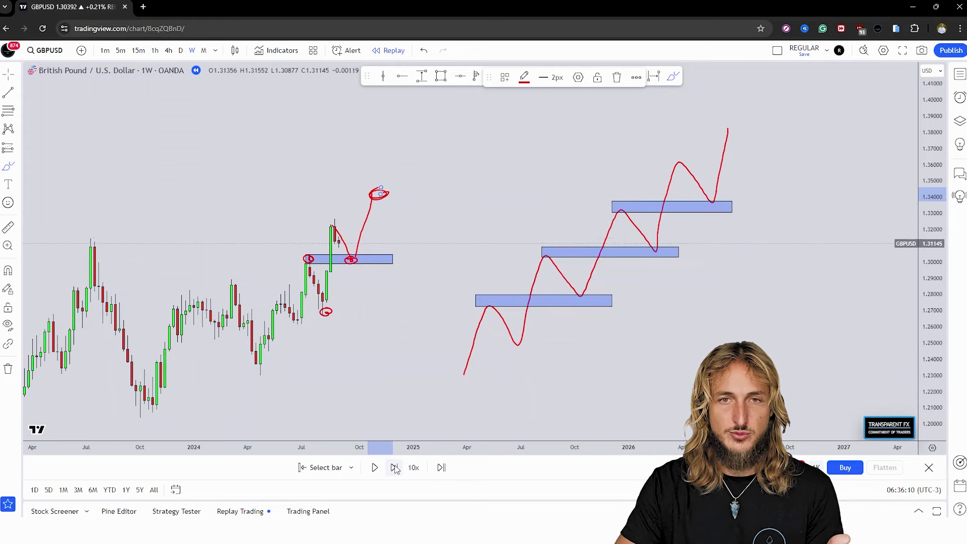
left_click(395, 467)
left_click(394, 467)
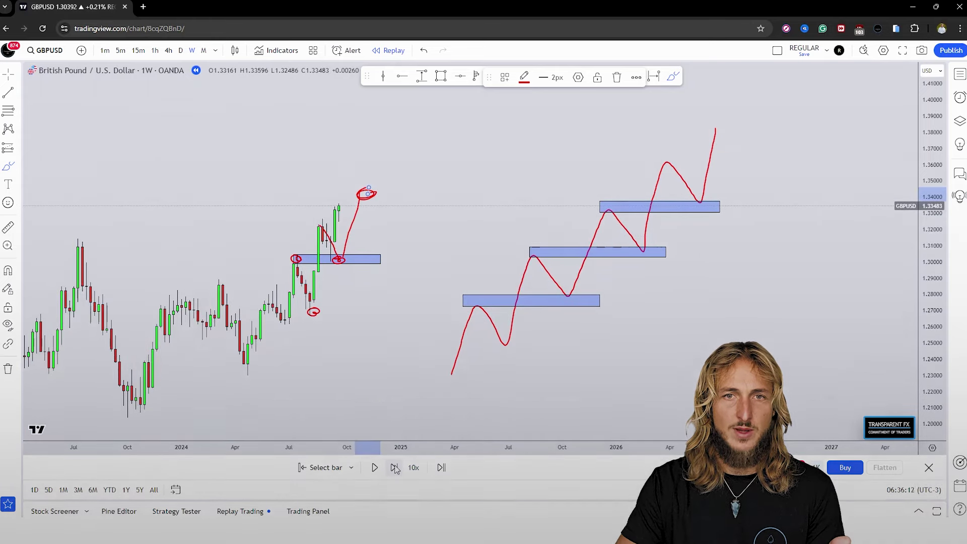
left_click(394, 468)
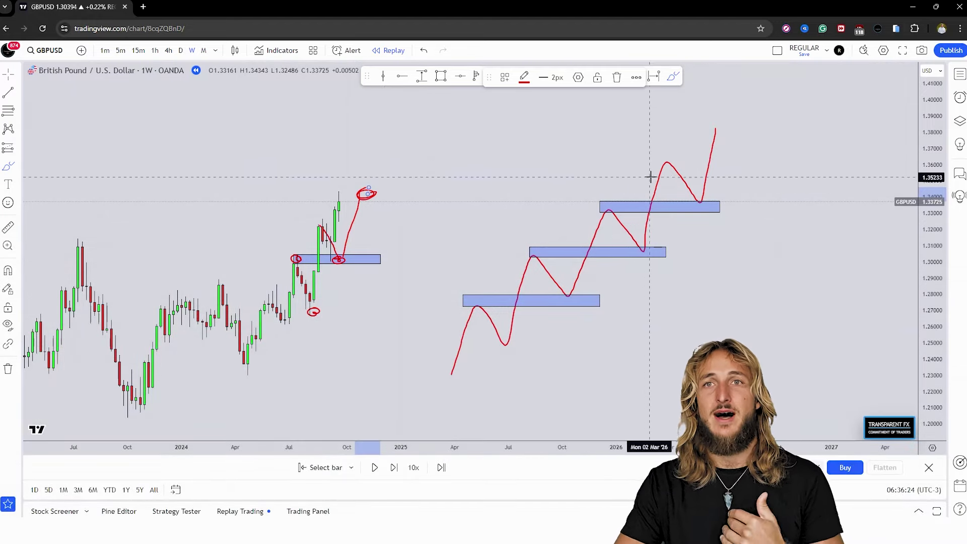
Delete the brush marks and the rectangle zone on the candles from the object tree, leaving the uptrend sketch and its three zones.
left_click_drag(726, 315, 619, 319)
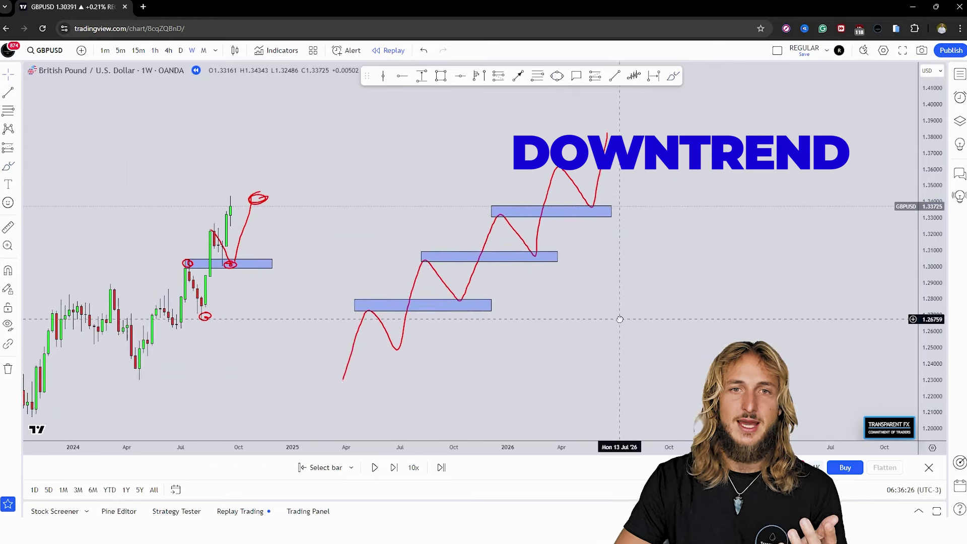
left_click(959, 121)
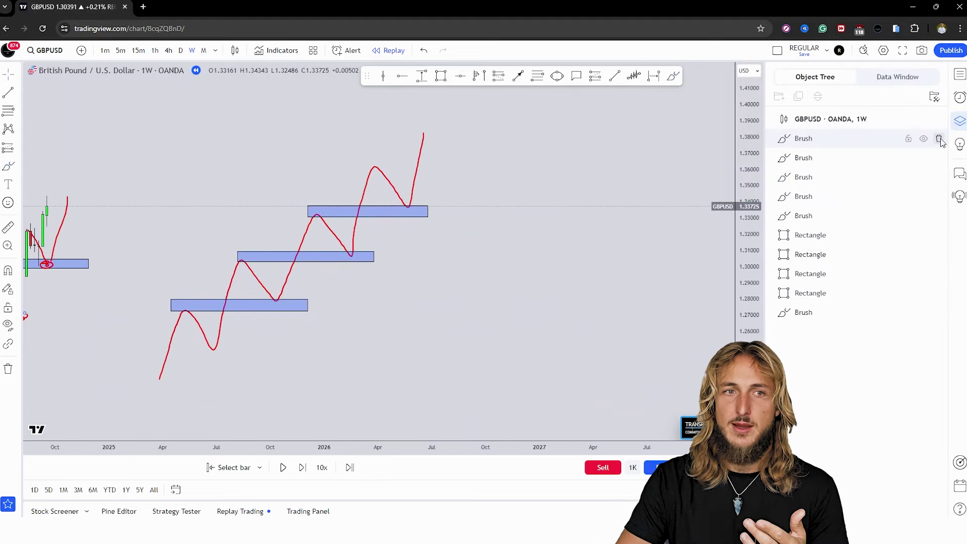
left_click(939, 138)
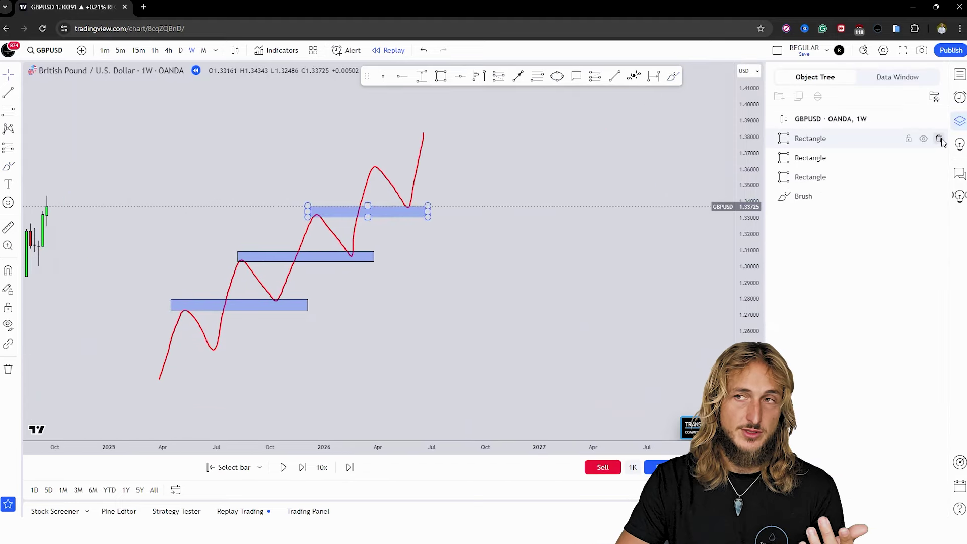
left_click(959, 121)
Sketch a downtrend zigzag of lower lows and lower highs with the brush, from about 1.38 down to 1.23, beside the uptrend sketch.
left_click_drag(614, 318, 423, 314)
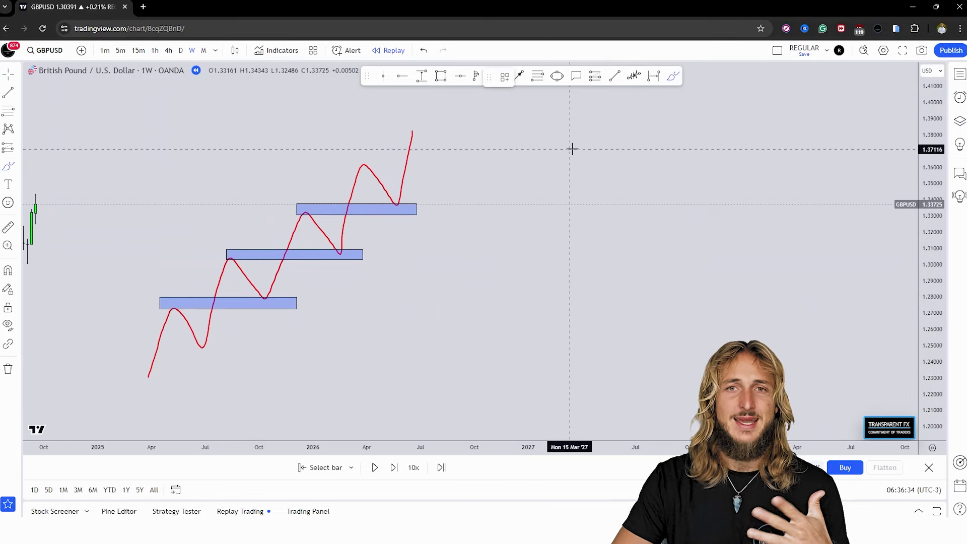
left_click(661, 133)
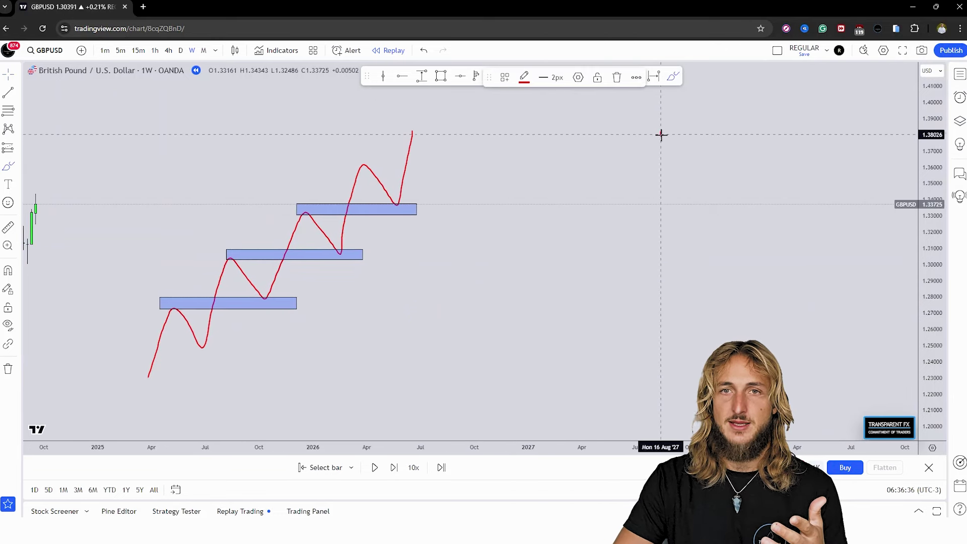
left_click_drag(669, 163, 676, 197)
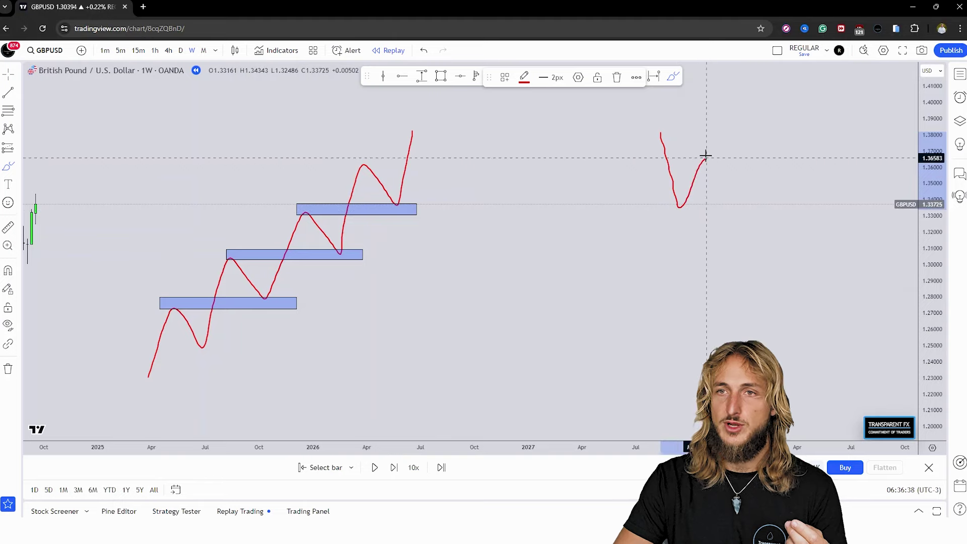
mouse_move(705, 156)
left_mouse_down()
mouse_move(746, 269)
mouse_move(765, 222)
mouse_move(778, 218)
mouse_move(828, 326)
left_mouse_up()
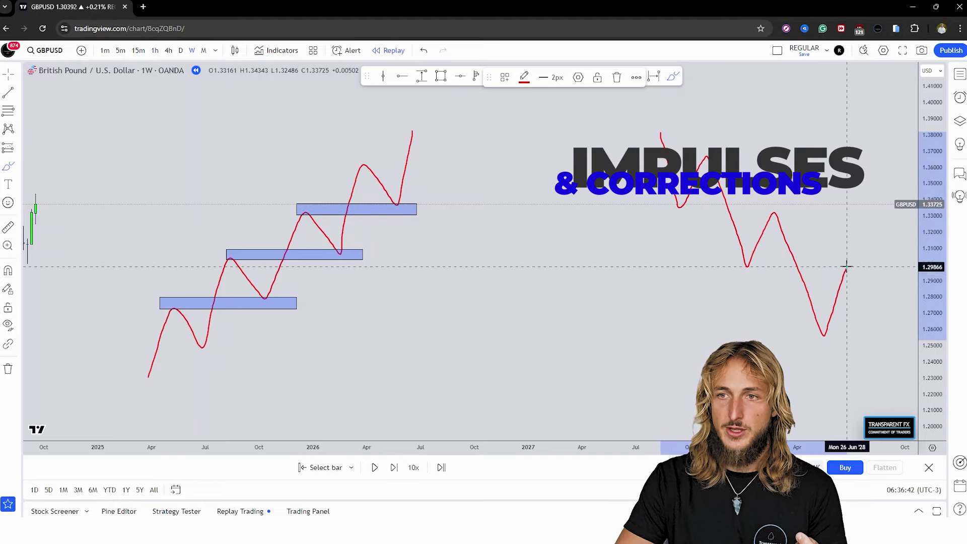
left_click_drag(846, 266, 876, 375)
Draw rectangle retest zones at the downtrend sketch's lows and delete the extra brush line along its first pullback.
left_click_drag(573, 340, 567, 342)
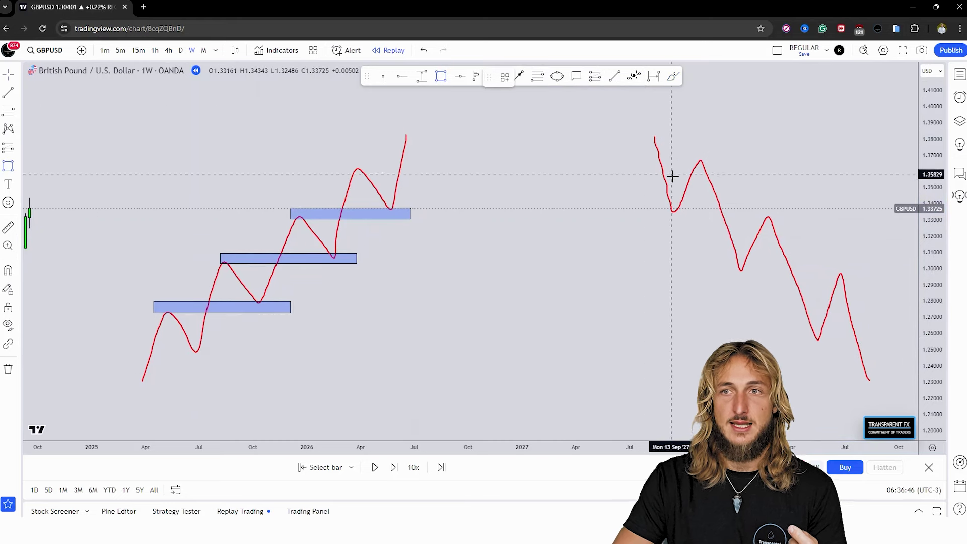
left_click_drag(657, 203, 808, 216)
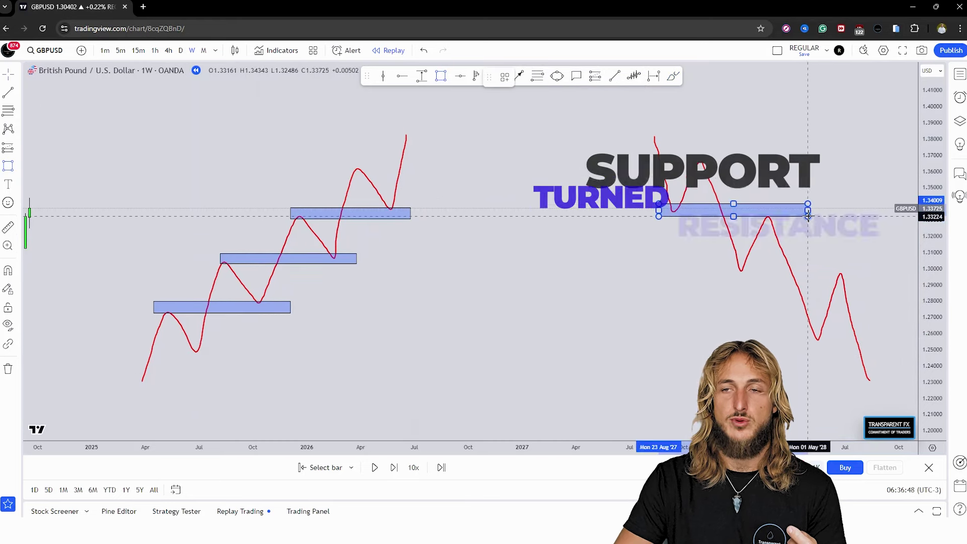
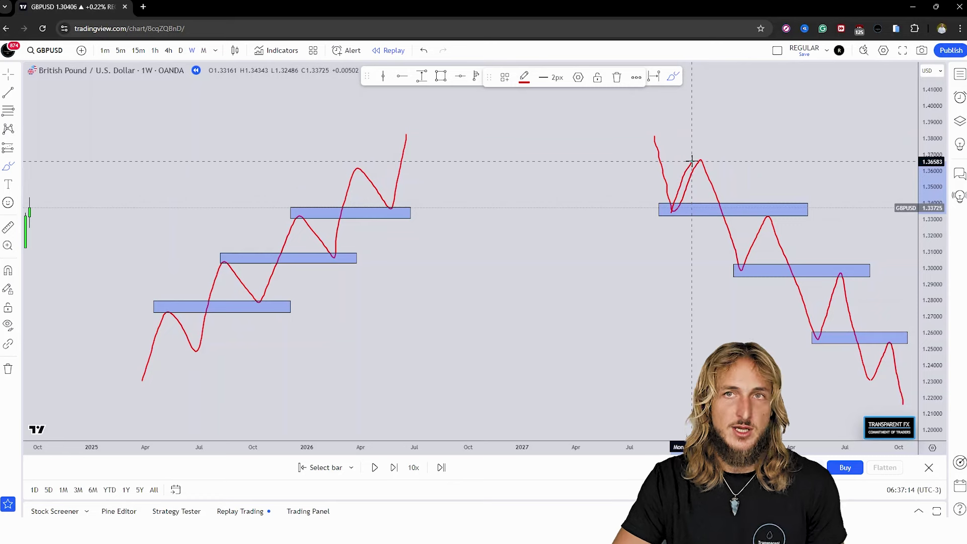
left_click(619, 79)
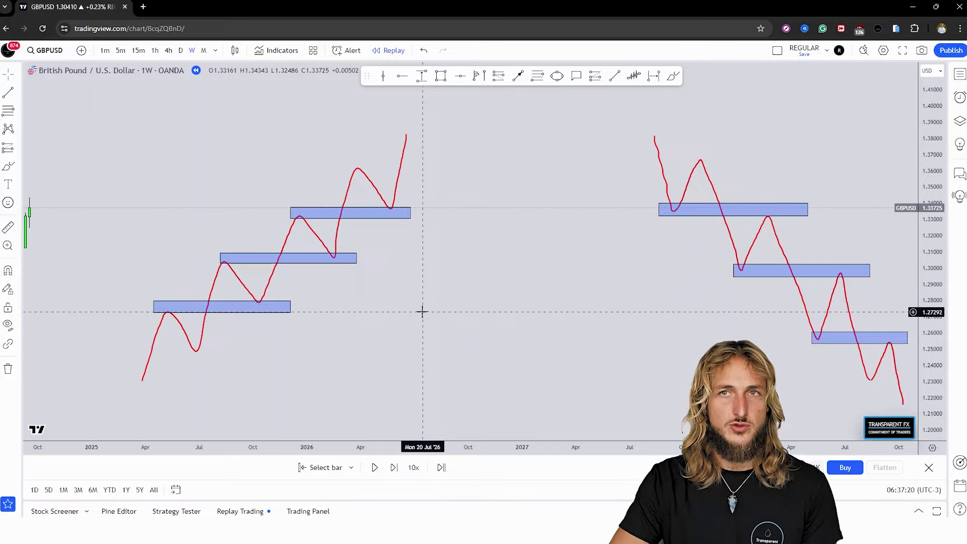
Go back to the 2022 decline on the chart and exit the current bar replay.
left_click_drag(421, 309, 637, 309)
left_click_drag(356, 309, 648, 252)
left_click_drag(379, 297, 806, 287)
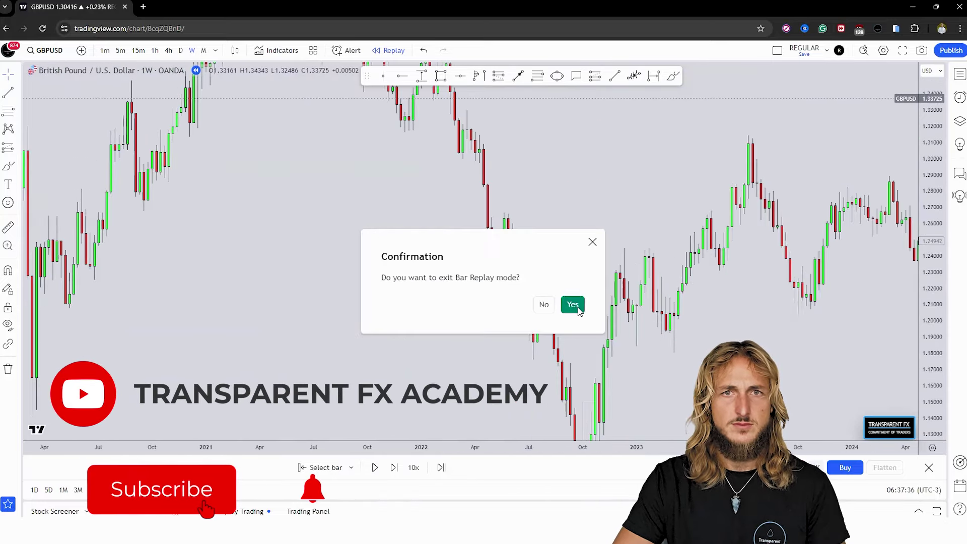
left_click(572, 305)
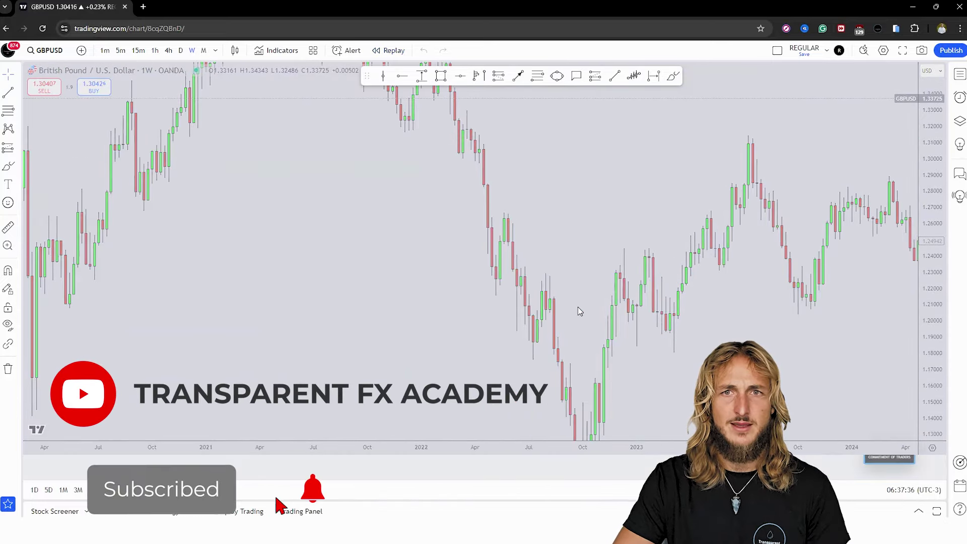
Start a new bar replay of the weekly GBPUSD chart from 18 July 2022, within the downtrend.
scroll(312, 335, "left", 10)
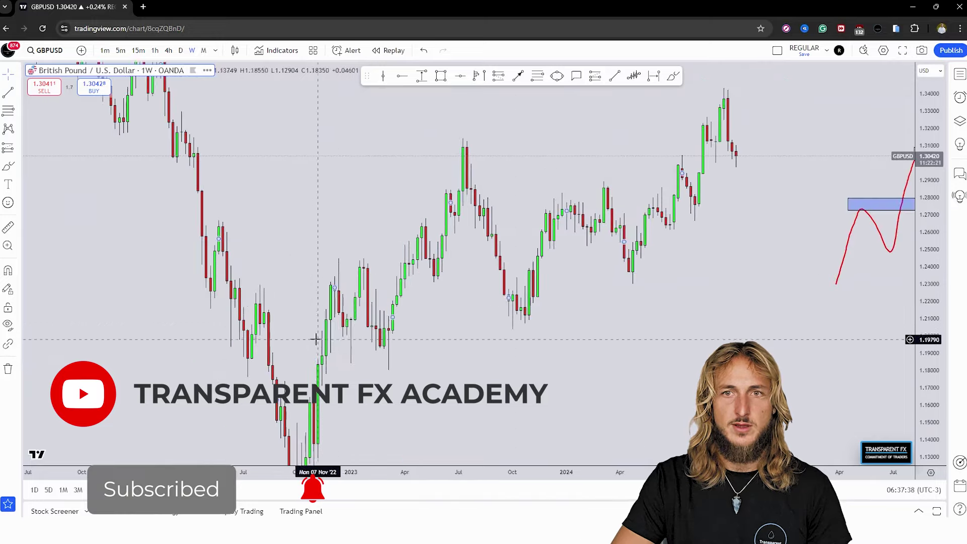
left_click_drag(313, 336, 498, 391)
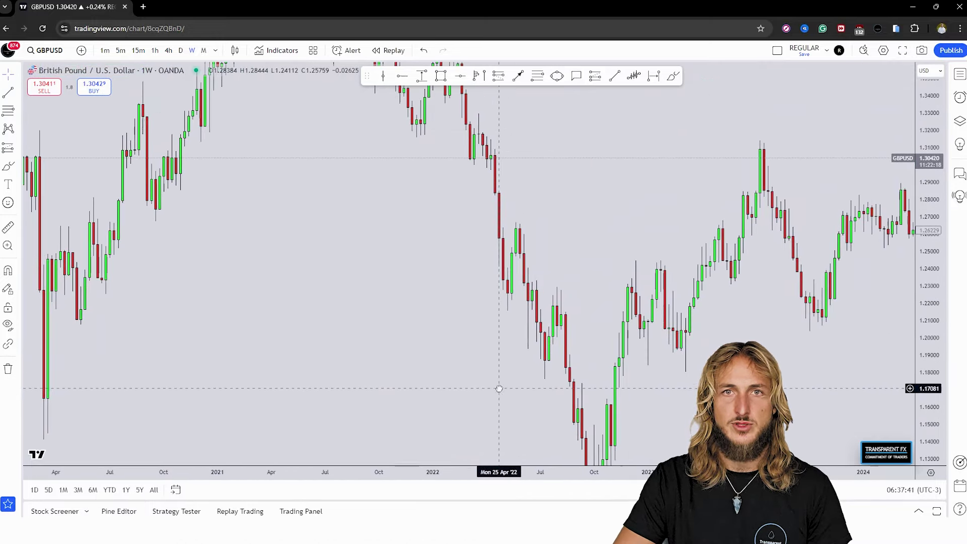
left_click(389, 50)
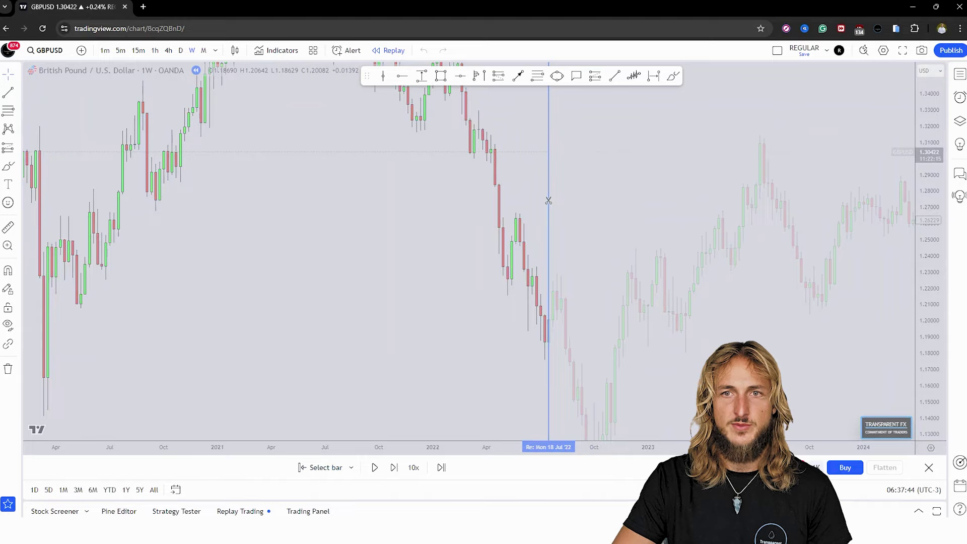
left_click(548, 201)
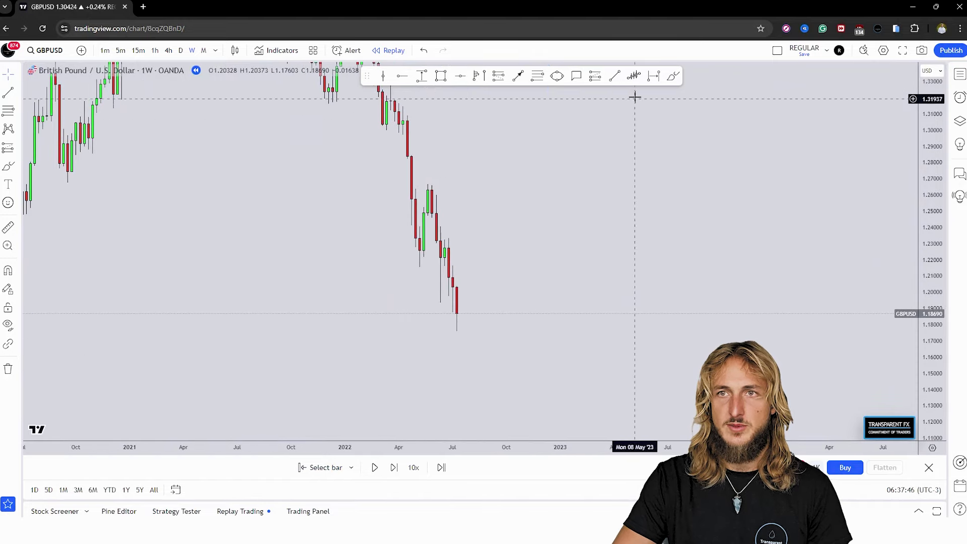
Brush circles around the July 2022 low and the June low before it, and trace the pullback to the high between them.
left_click(673, 76)
left_click_drag(447, 228, 461, 320)
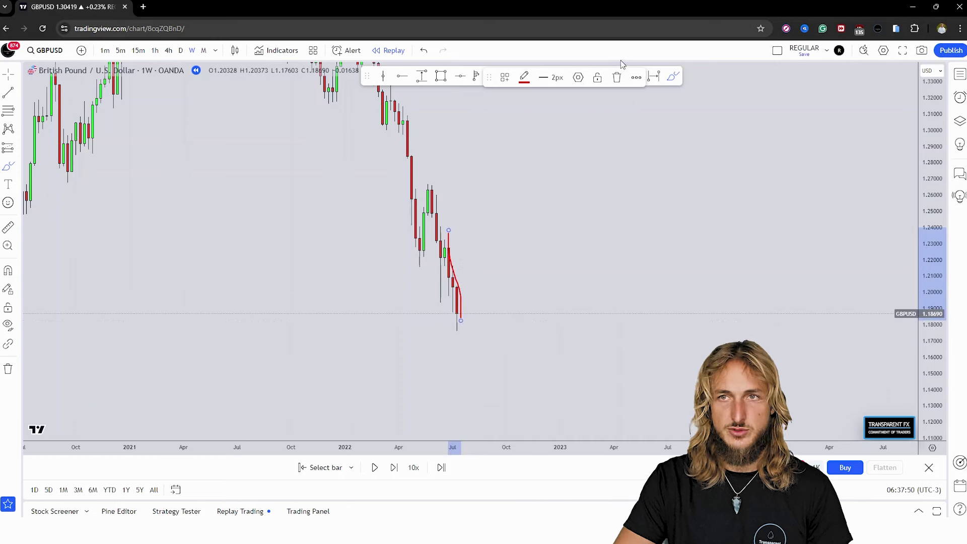
left_click(619, 78)
mouse_move(462, 326)
left_mouse_down()
mouse_move(447, 334)
mouse_move(461, 330)
mouse_move(438, 300)
left_mouse_up()
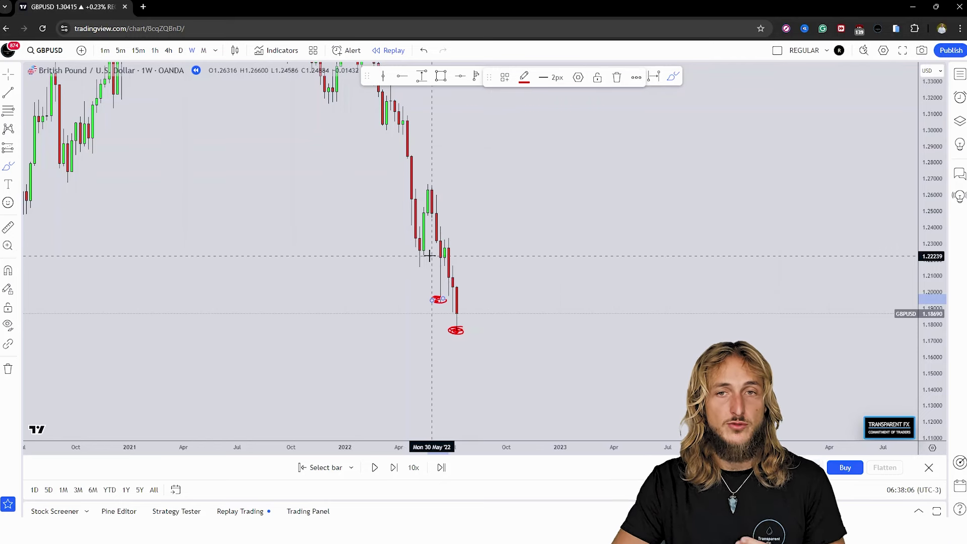
mouse_move(438, 298)
left_mouse_down()
mouse_move(439, 245)
mouse_move(448, 259)
left_mouse_up()
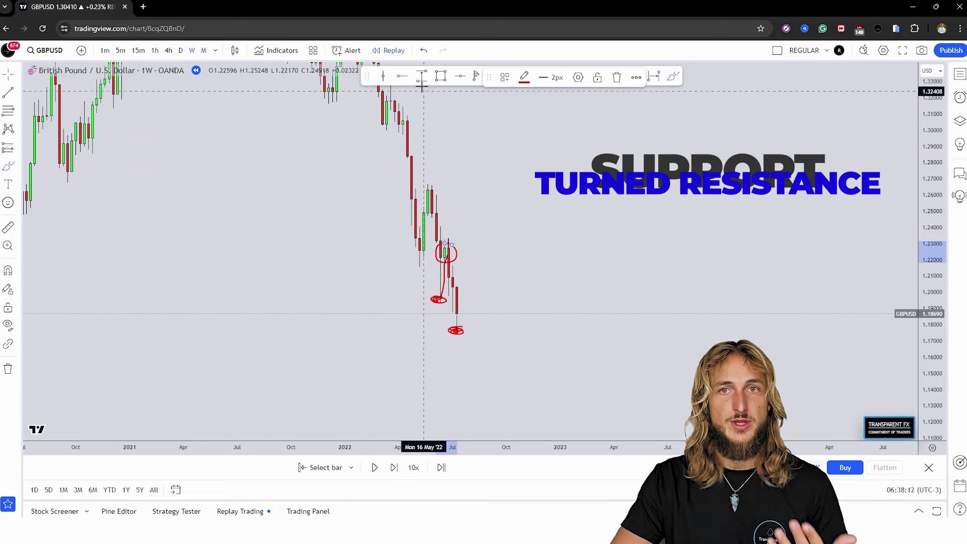
Undo the brush marks except the latest low's circle, and draw a rectangle zone below the May 2022 low, about 1.208 to 1.221.
left_click(423, 50)
left_click(423, 50)
left_click(440, 76)
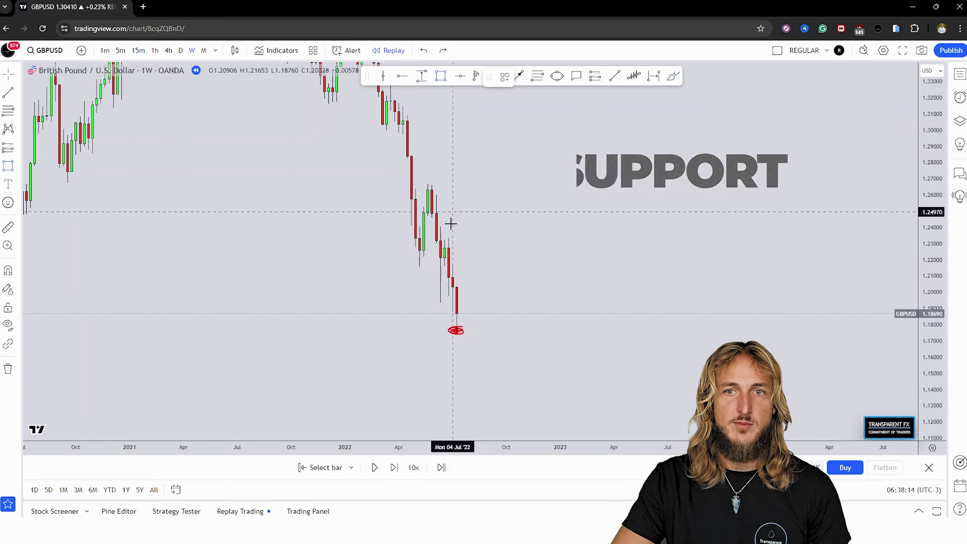
left_click_drag(402, 258, 539, 279)
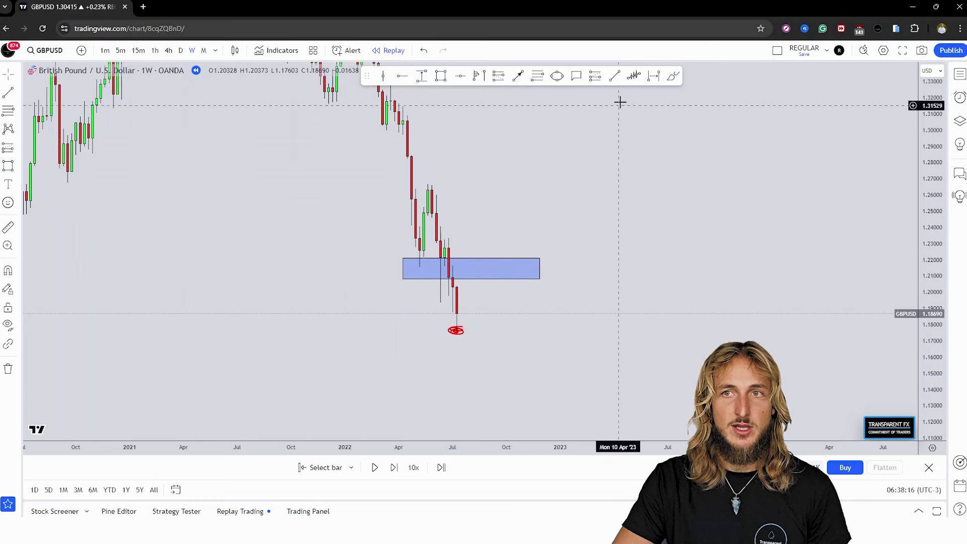
Brush a projected retest of the zone and a drop to about 1.15, circling both turning points and the last swing high above the zone.
left_click(673, 76)
mouse_move(461, 318)
left_mouse_down()
mouse_move(487, 261)
mouse_move(498, 263)
mouse_move(481, 260)
mouse_move(500, 367)
mouse_move(522, 367)
left_mouse_up()
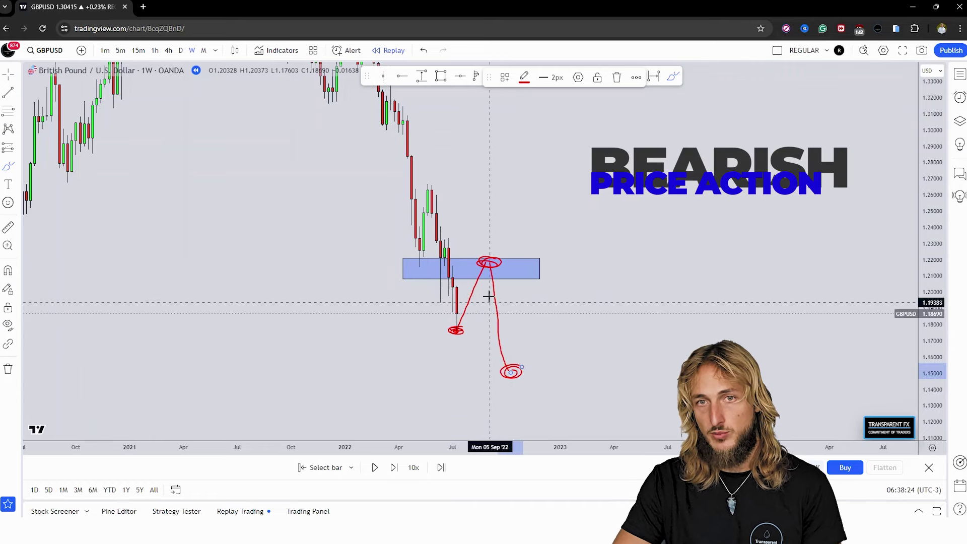
left_click_drag(450, 236, 452, 240)
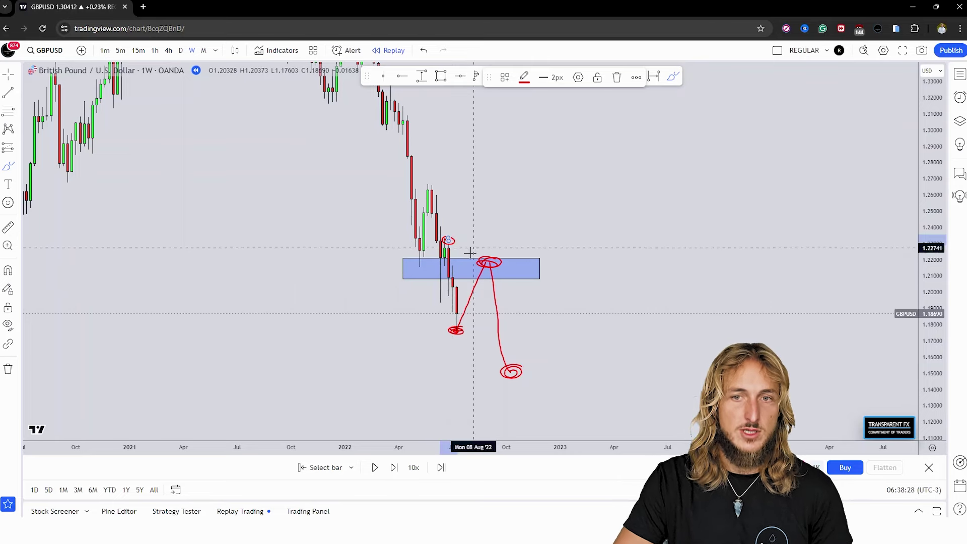
Advance the replay week by week through the zone retest until price reaches the projected low near 1.15.
left_click(393, 468)
left_click(393, 468)
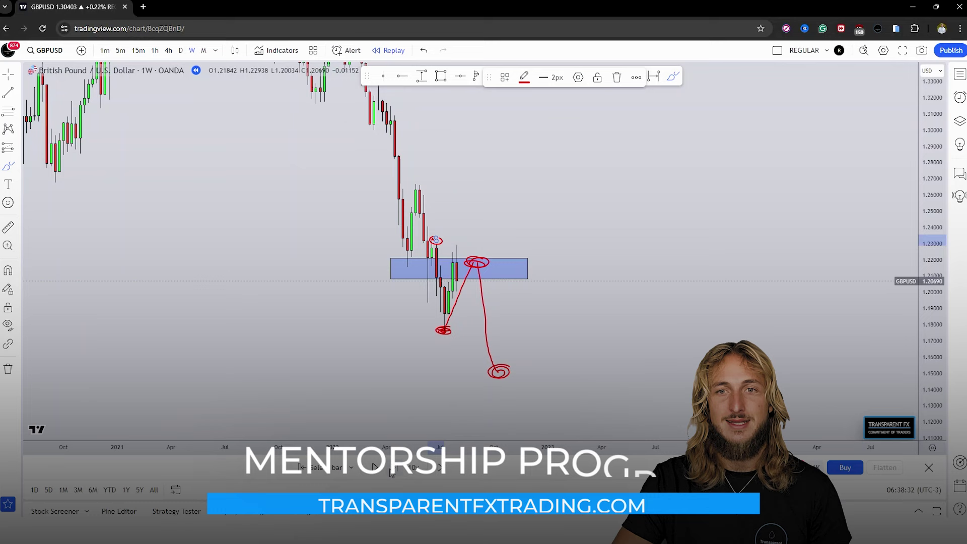
left_click(393, 469)
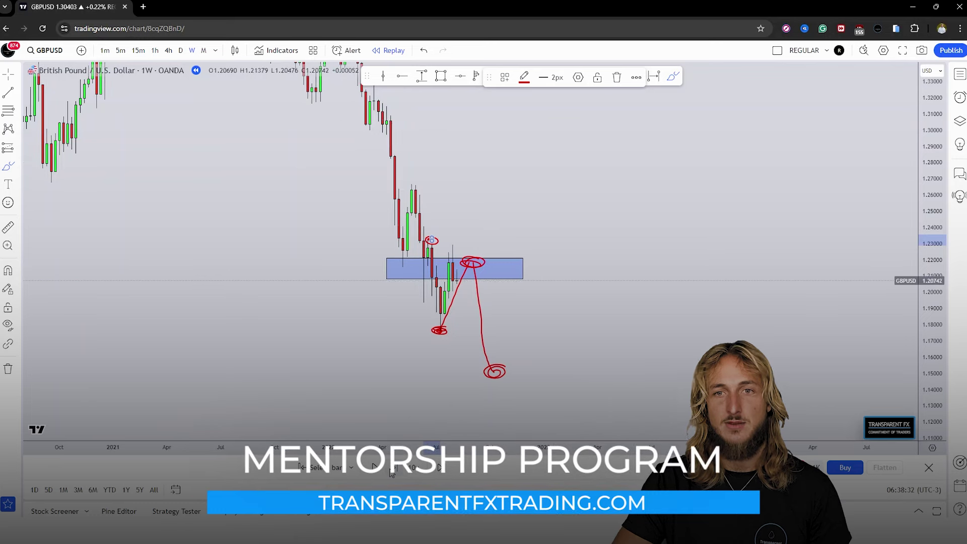
left_click(392, 469)
left_click(392, 468)
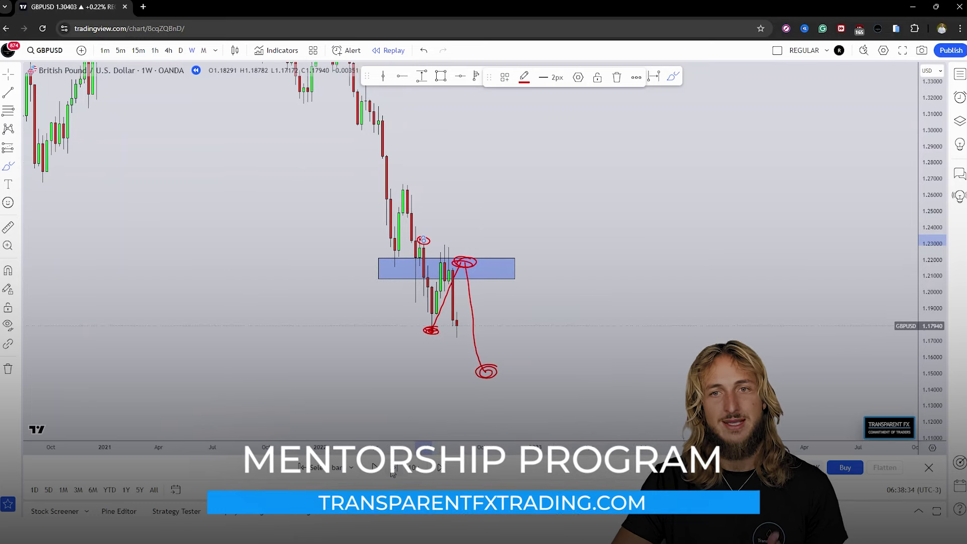
left_click(392, 469)
left_click(392, 468)
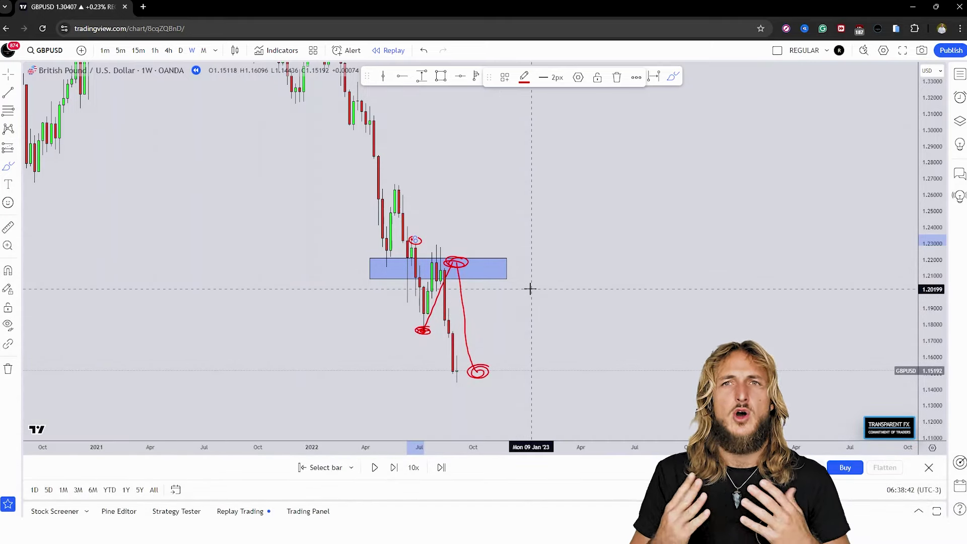
Delete every brush and rectangle drawing from the chart.
left_click(961, 122)
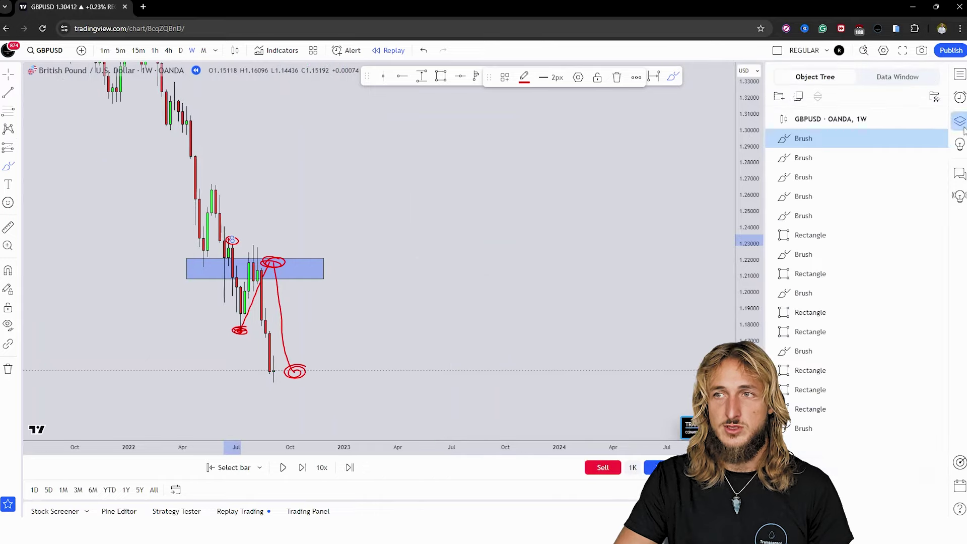
left_click(939, 138)
left_click(938, 139)
left_click(939, 139)
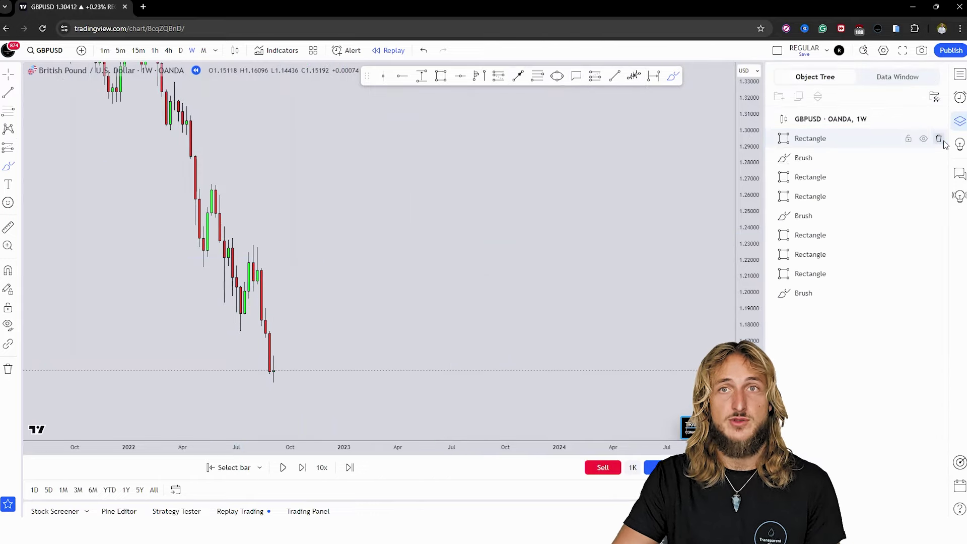
left_click(939, 139)
left_click(939, 138)
left_click(939, 138)
left_click(939, 138)
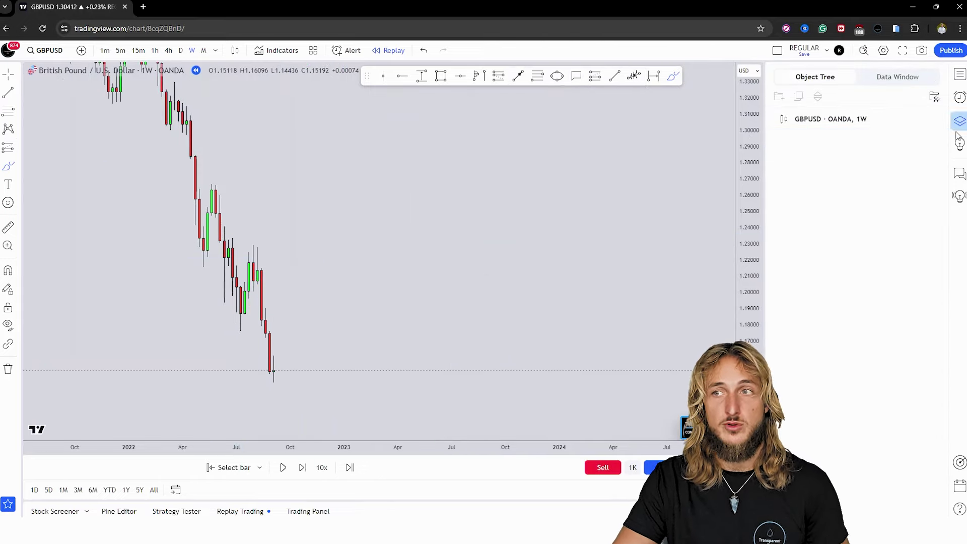
left_click(961, 123)
Exit Bar Replay mode and return to the live weekly chart.
left_click_drag(725, 254, 496, 290)
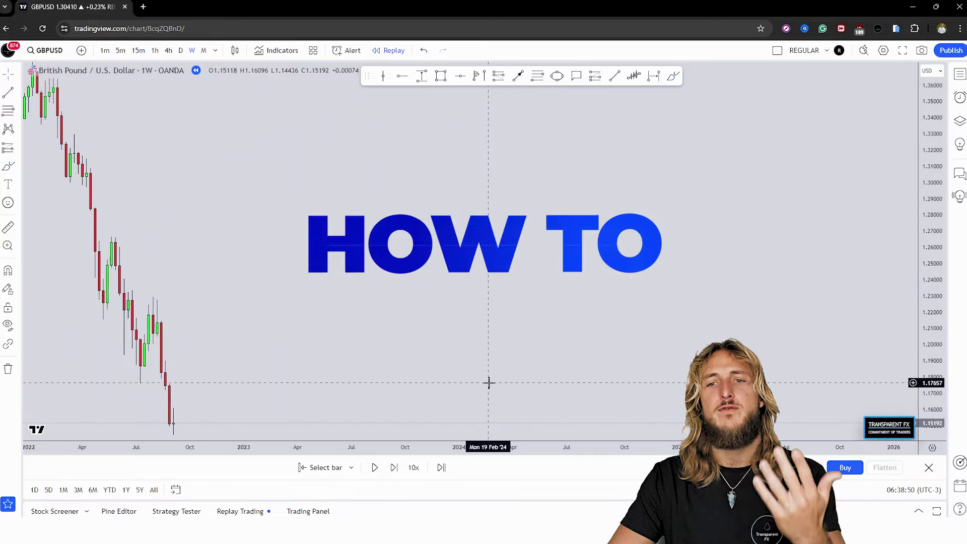
left_click(492, 417)
left_click_drag(238, 342, 442, 352)
left_click(929, 467)
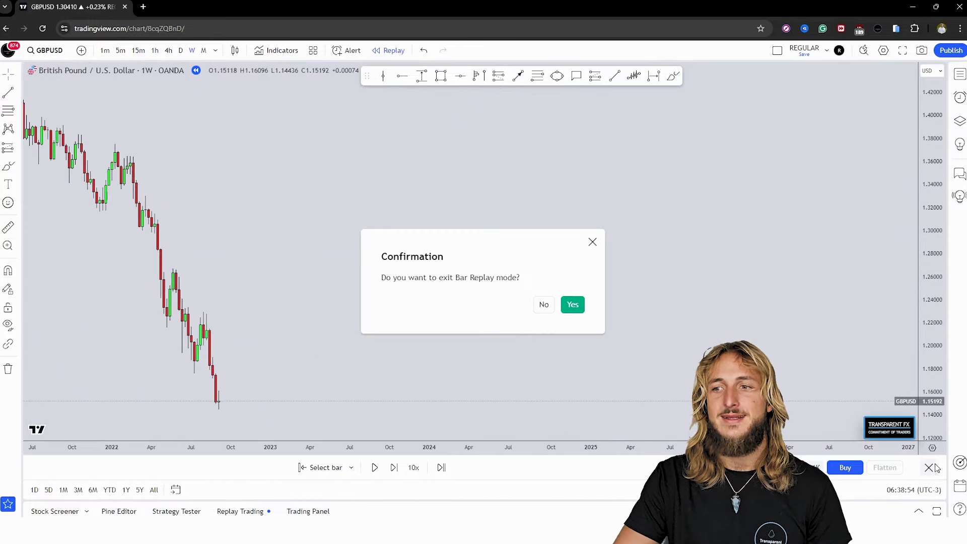
left_click(573, 304)
Draw a rectangle zone in the empty space after the latest candle, at about 1.316 to 1.331.
left_click_drag(533, 310, 796, 268)
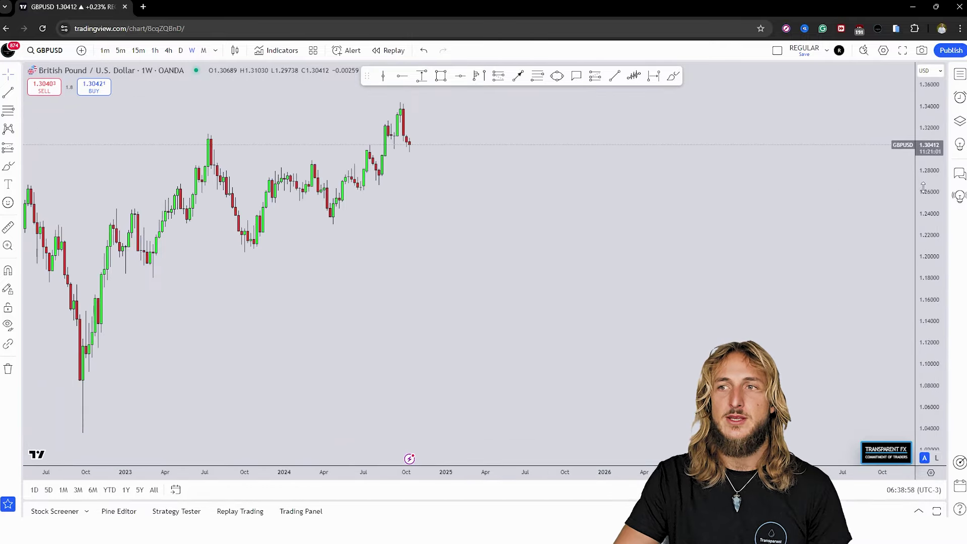
left_click_drag(927, 282, 927, 242)
left_click_drag(521, 230, 746, 357)
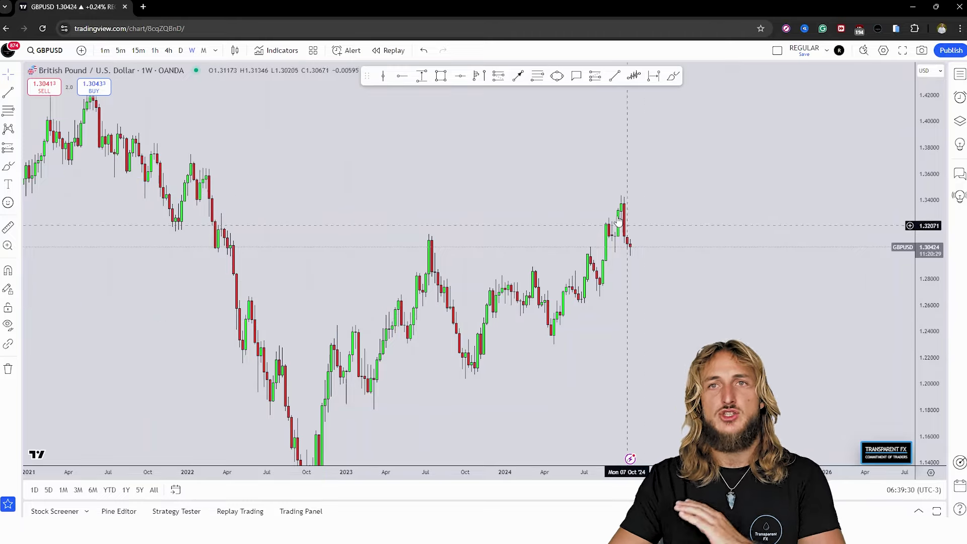
right_click(600, 159)
left_click_drag(600, 160, 349, 193)
left_click(440, 75)
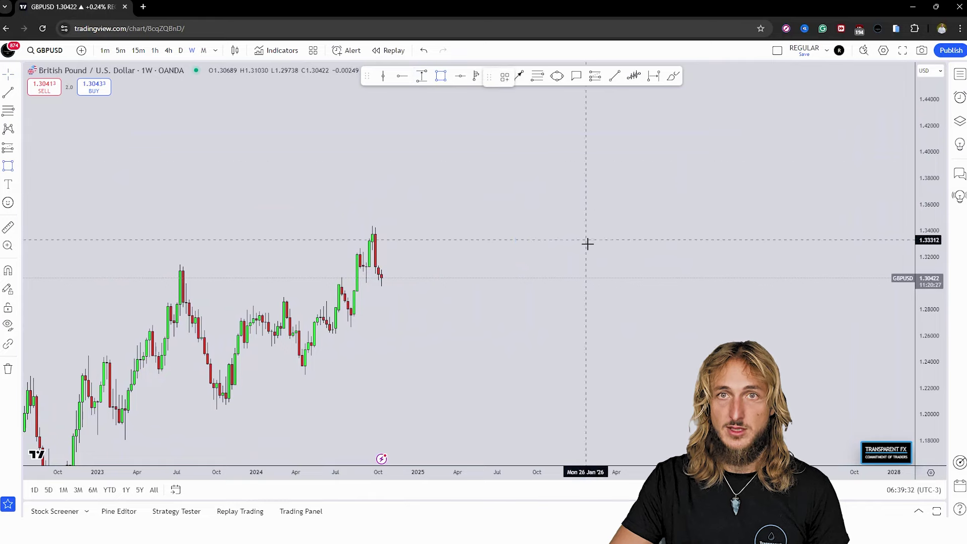
mouse_move(518, 242)
left_mouse_down()
mouse_move(730, 261)
mouse_move(778, 251)
left_mouse_up()
Brush repeated highs into the zone, a break to about 1.385 and a retest rising to about 1.425, circling the high and retest.
left_click(674, 76)
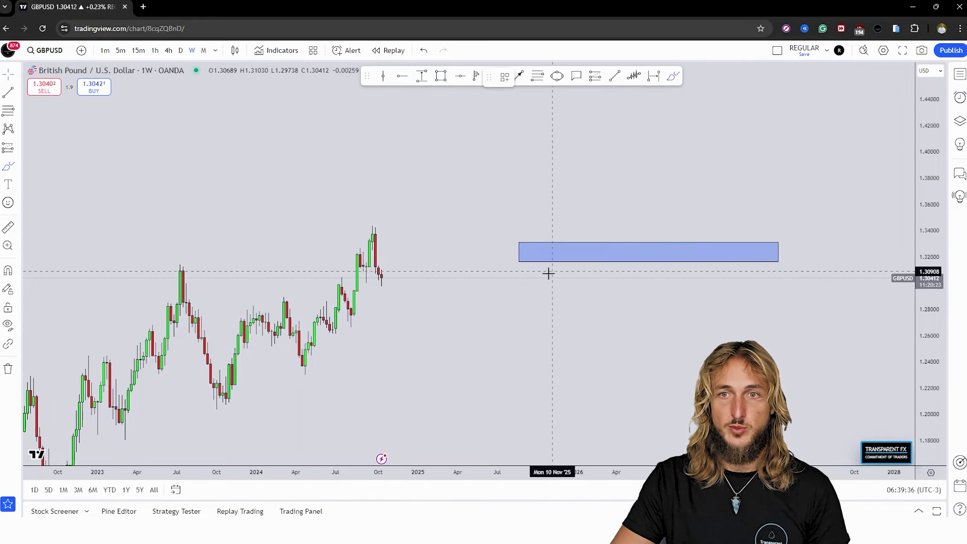
mouse_move(552, 312)
left_mouse_down()
mouse_move(571, 250)
mouse_move(603, 260)
mouse_move(616, 310)
mouse_move(677, 249)
mouse_move(691, 169)
left_mouse_up()
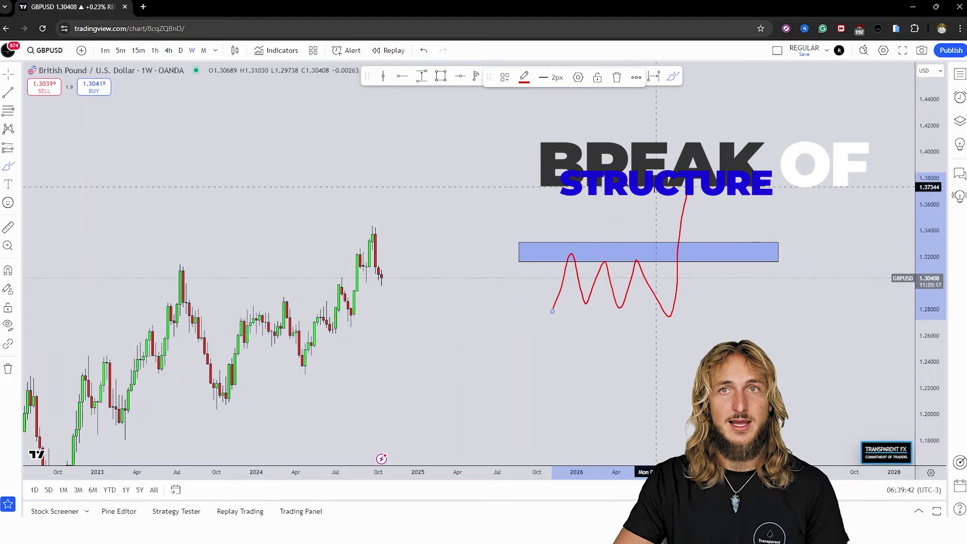
left_click_drag(703, 176, 696, 164)
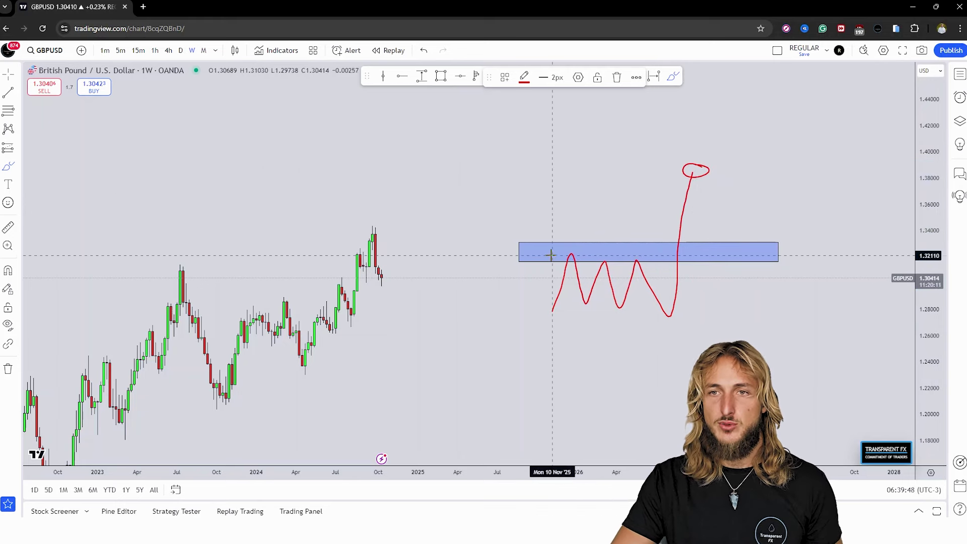
left_click_drag(555, 254, 637, 254)
mouse_move(730, 243)
left_mouse_down()
mouse_move(746, 244)
mouse_move(733, 247)
left_mouse_up()
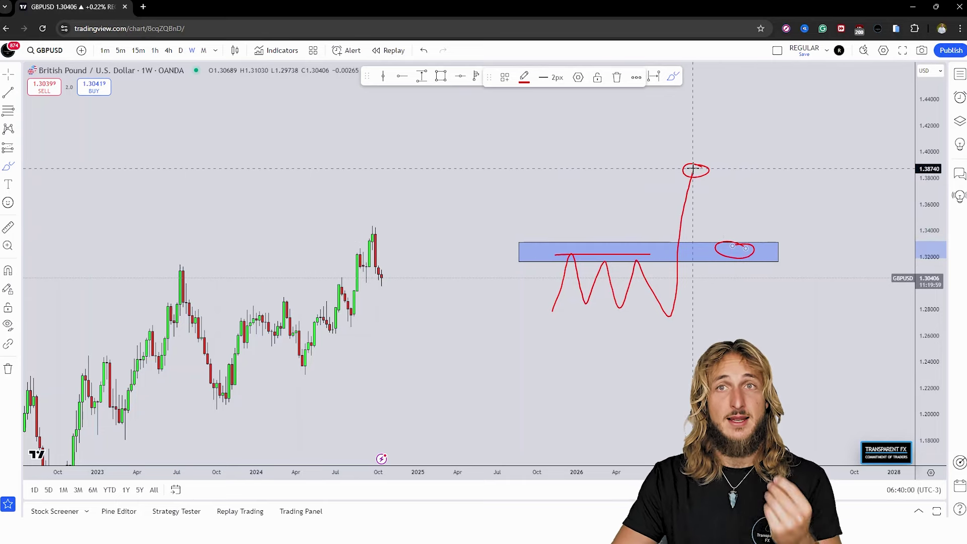
mouse_move(693, 168)
left_mouse_down()
mouse_move(748, 243)
mouse_move(789, 119)
left_mouse_up()
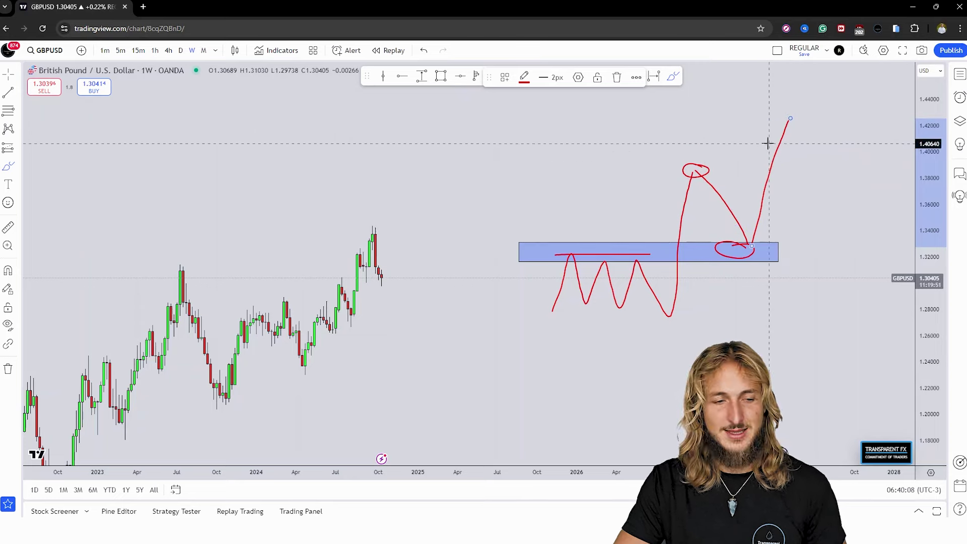
Undo the bullish sketch and brush bounces on the zone, a break to about 1.267, a circled retest and a fall to about 1.233.
left_click(425, 52)
left_click(424, 53)
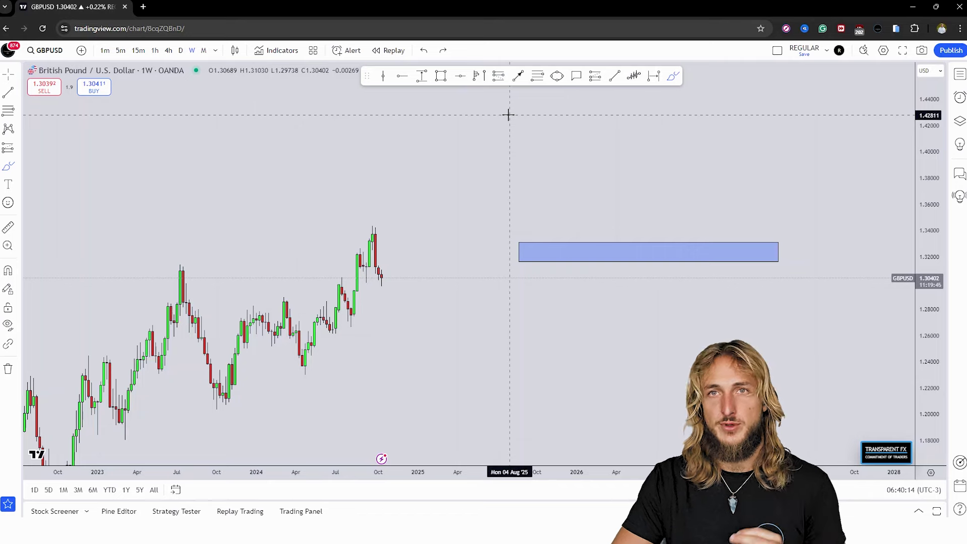
mouse_move(550, 159)
left_mouse_down()
mouse_move(574, 244)
mouse_move(581, 166)
mouse_move(591, 247)
mouse_move(605, 169)
mouse_move(620, 242)
mouse_move(634, 173)
left_mouse_up()
mouse_move(653, 210)
left_mouse_down()
mouse_move(661, 240)
mouse_move(671, 183)
mouse_move(701, 326)
left_mouse_up()
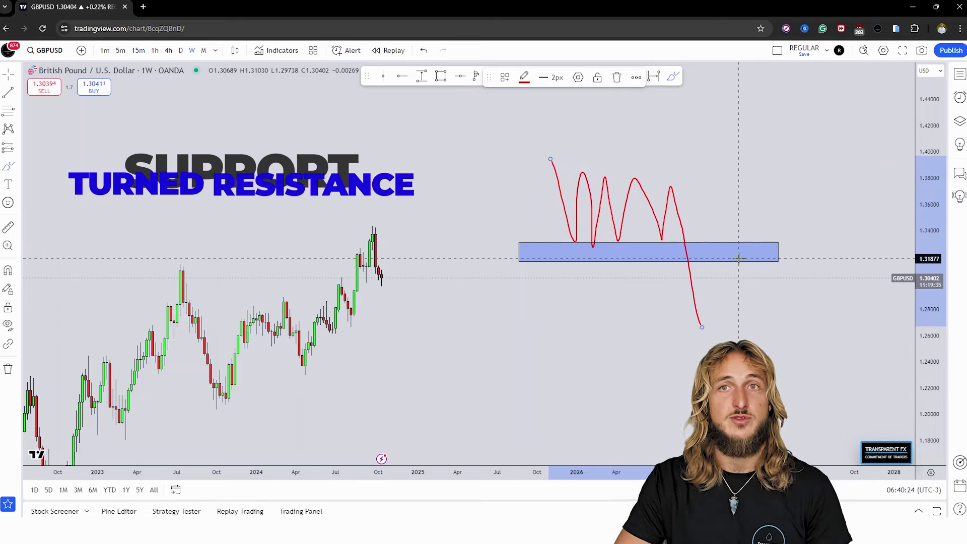
mouse_move(701, 326)
left_mouse_down()
mouse_move(744, 258)
mouse_move(772, 371)
left_mouse_up()
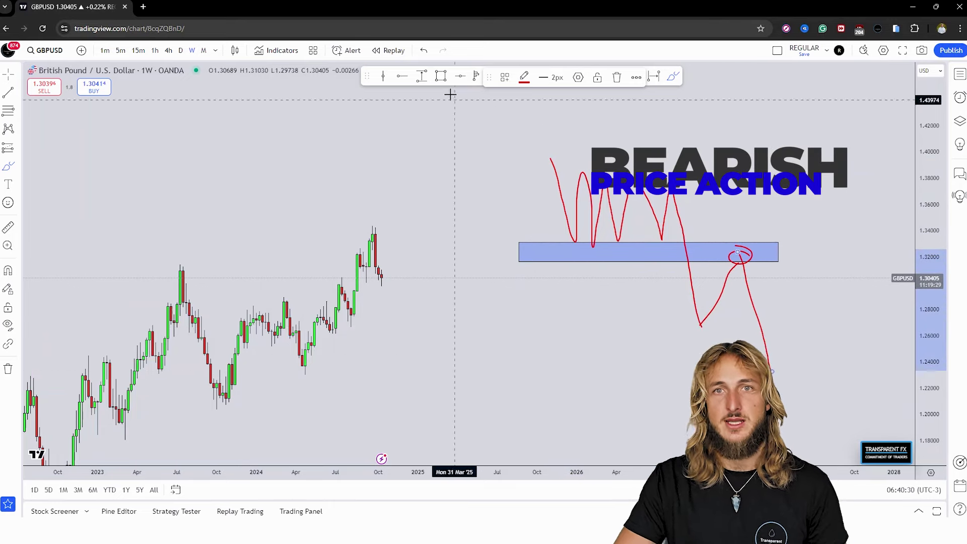
Replace the bearish sketch with a single bounce on the zone, a break to about 1.26, a retest and a drop to about 1.20.
left_click(424, 50)
left_click(425, 55)
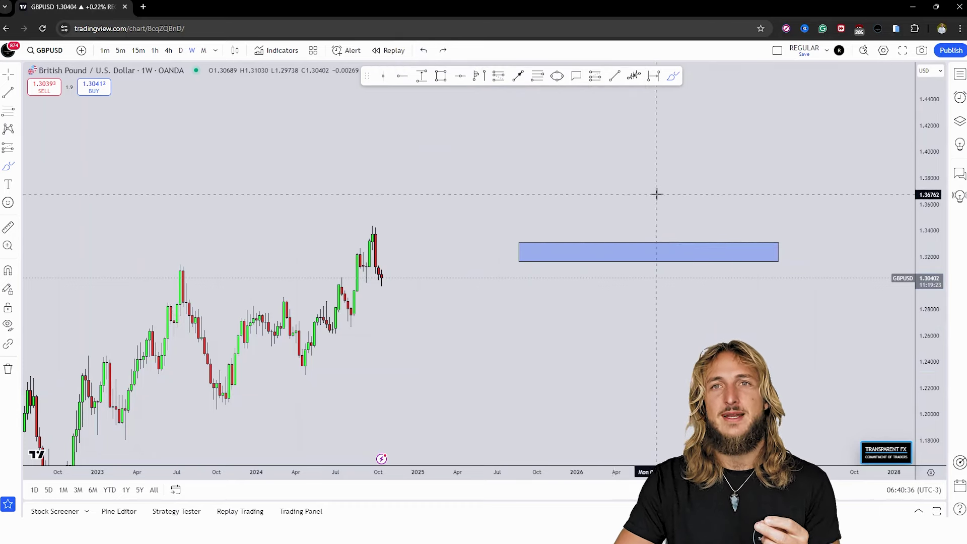
mouse_move(583, 147)
left_mouse_down()
mouse_move(606, 247)
mouse_move(633, 202)
mouse_move(663, 321)
left_mouse_up()
left_click_drag(682, 260, 683, 261)
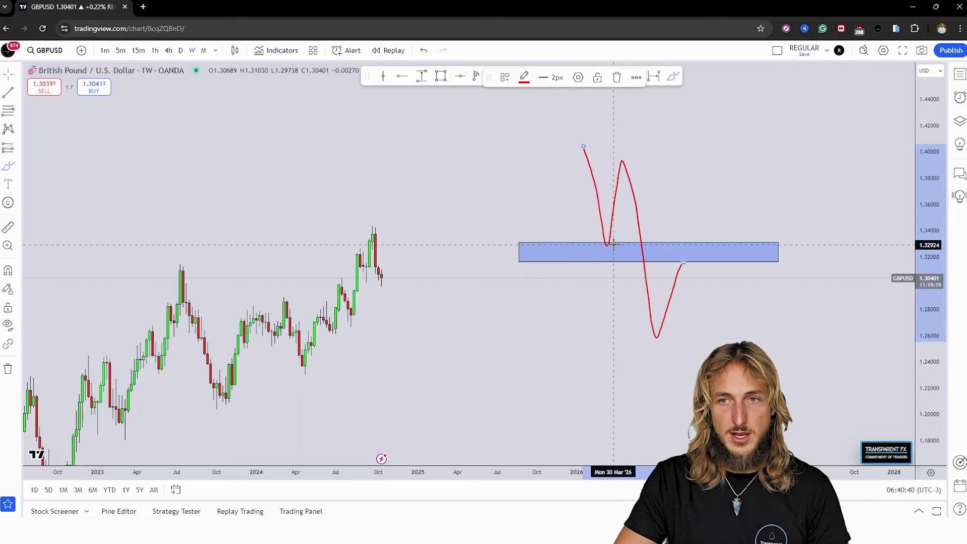
left_click(680, 264)
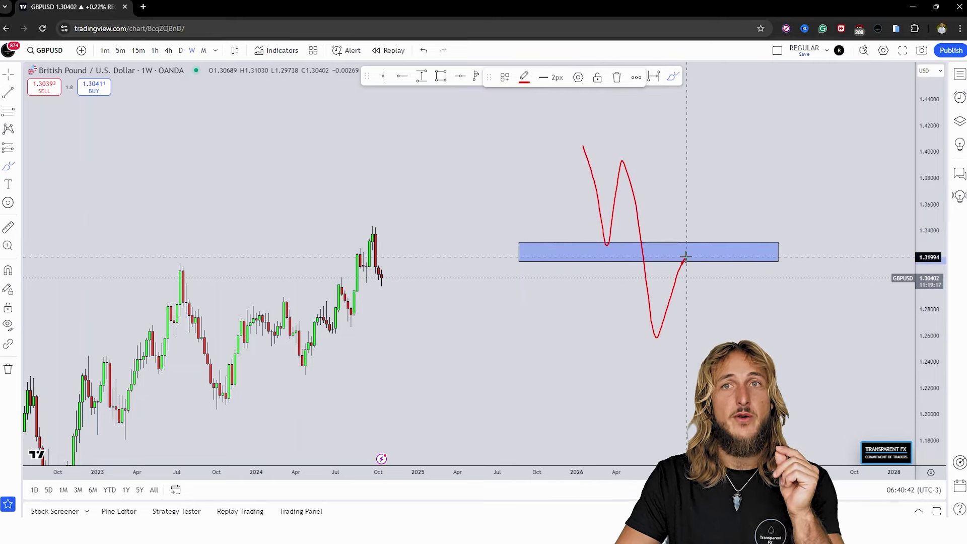
left_click_drag(685, 258, 759, 414)
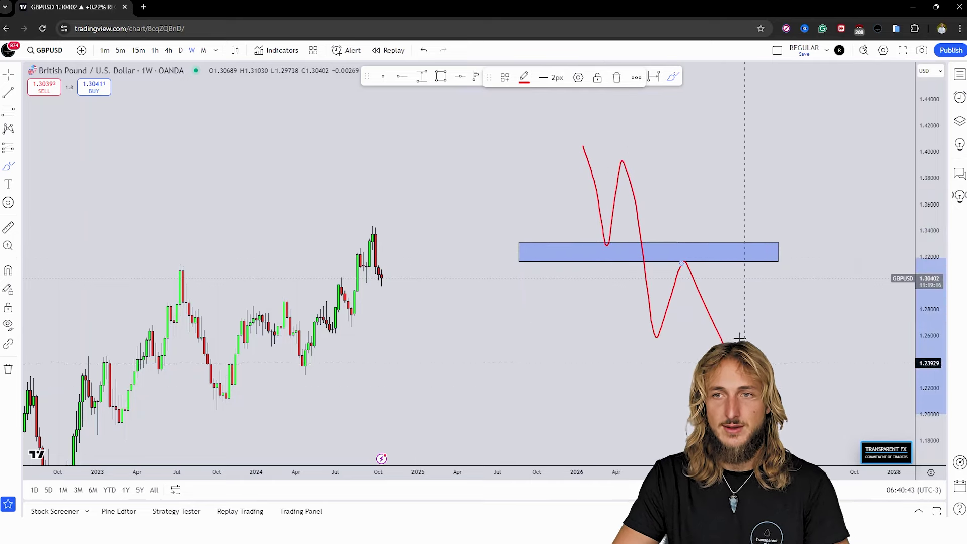
Undo the single-bounce sketch and the rectangle zone beneath it.
left_click(423, 50)
left_click(423, 50)
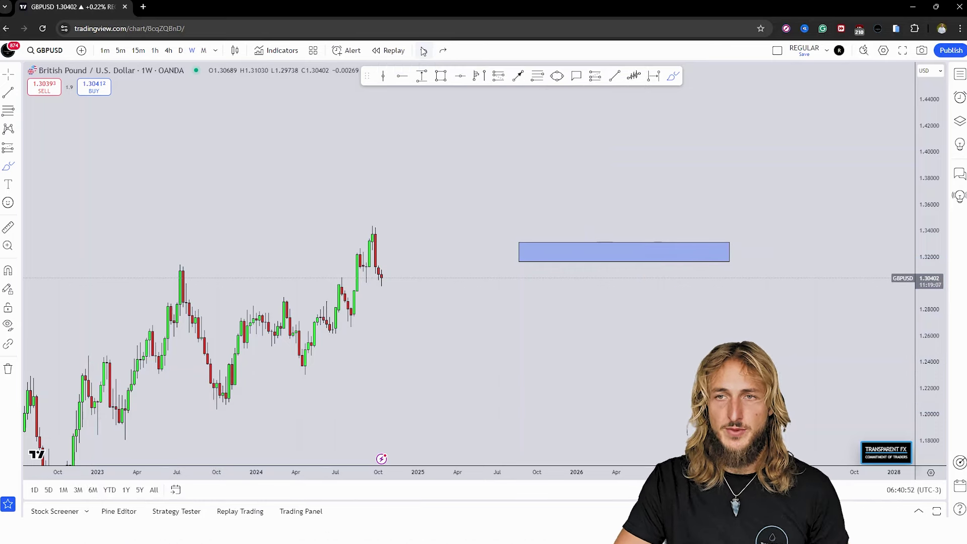
left_click(423, 50)
Draw a rectangle resistance zone after the latest candle, at about 1.348 to 1.362, from mid-2025 to late 2026.
left_click_drag(598, 216, 564, 225)
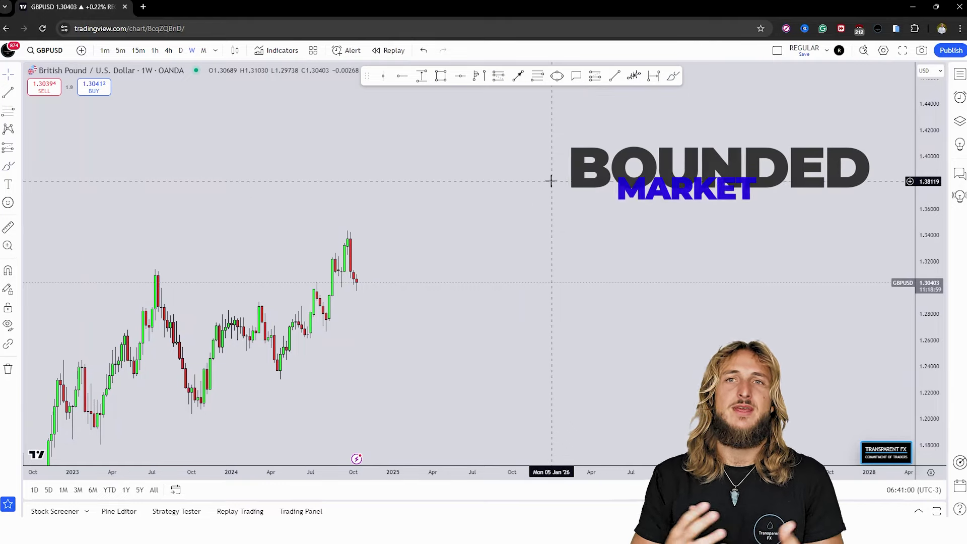
left_click(441, 77)
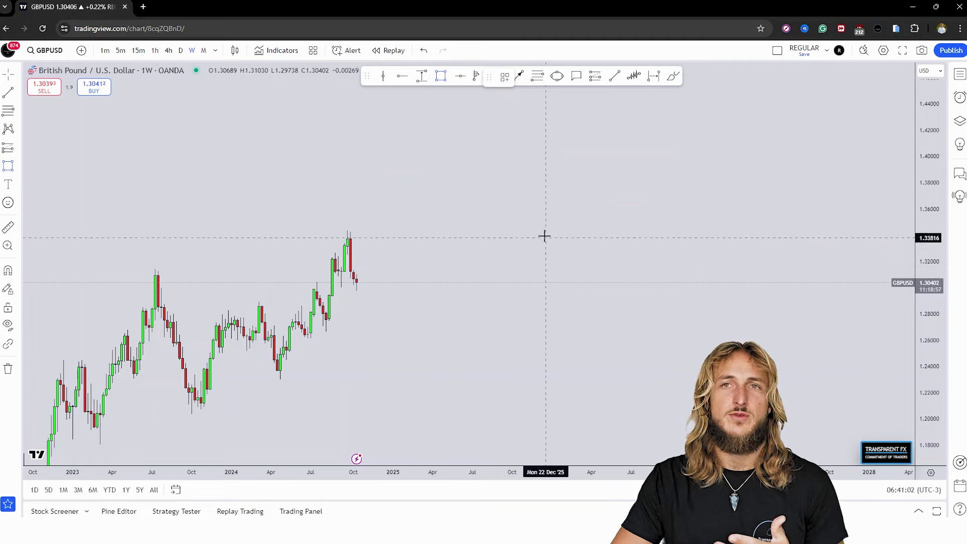
mouse_move(545, 235)
left_mouse_down()
mouse_move(678, 216)
mouse_move(778, 216)
mouse_move(681, 211)
left_mouse_up()
left_click(732, 304)
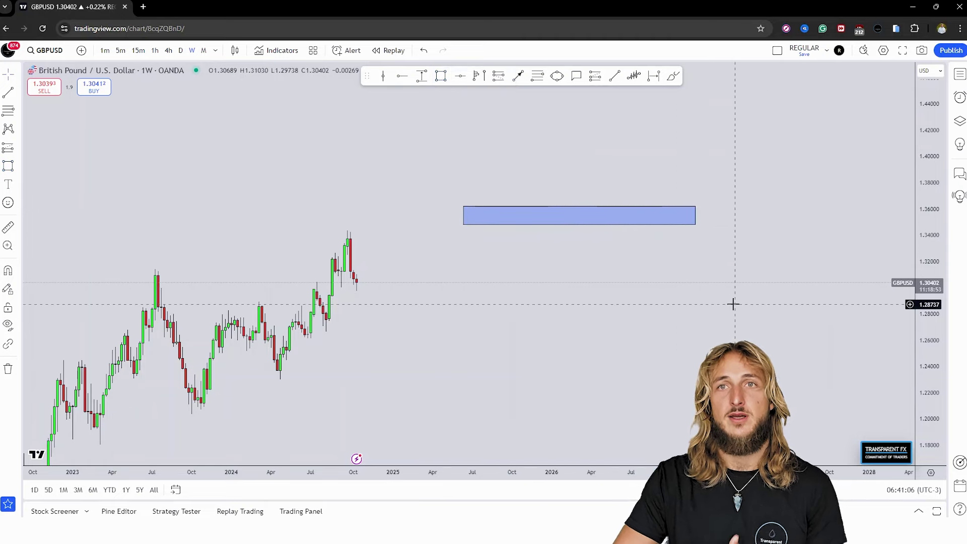
left_click(440, 78)
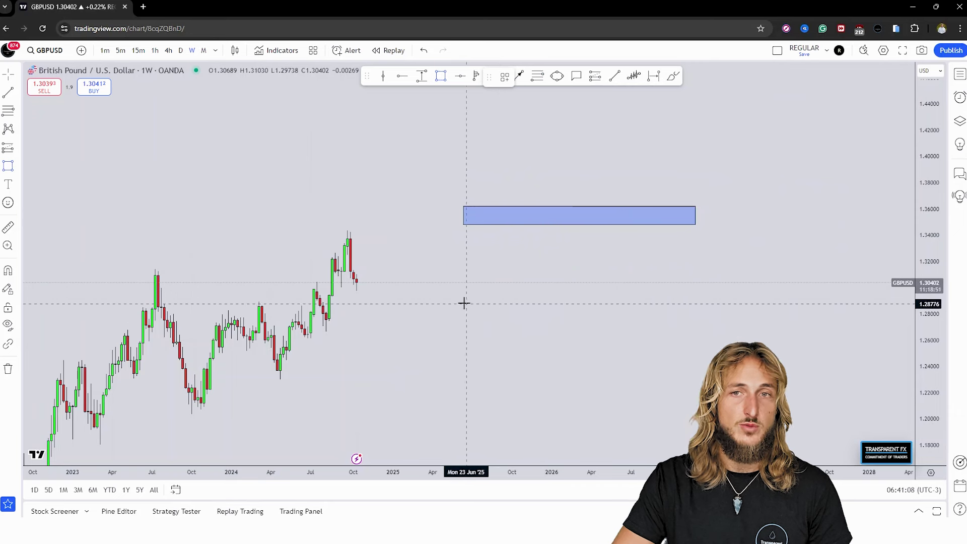
mouse_move(463, 311)
left_mouse_down()
mouse_move(693, 325)
mouse_move(695, 333)
left_mouse_up()
key("ctrl+z")
Clone the resistance rectangle and move the copy down as a support zone at about 1.274 to 1.288.
left_click(646, 224)
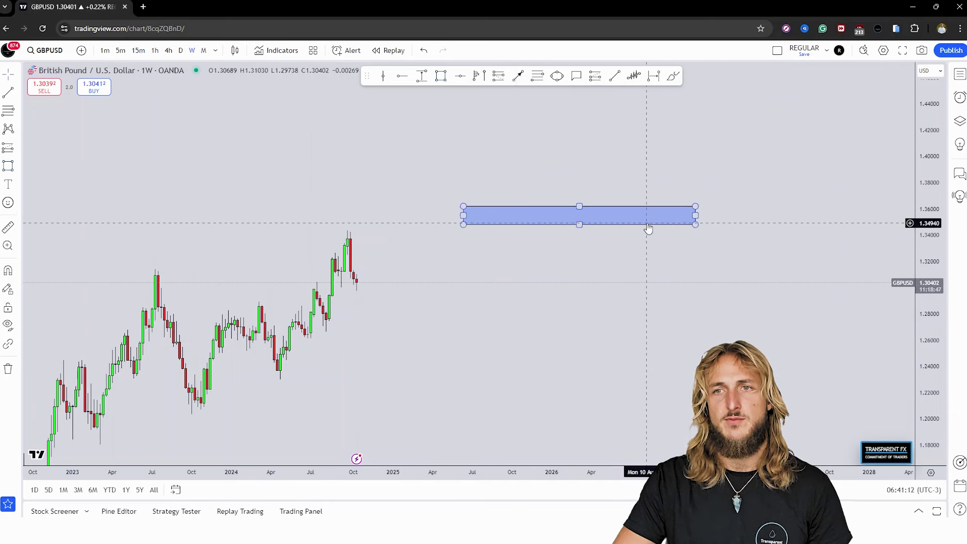
right_click(647, 224)
left_click(680, 299)
left_click(645, 182)
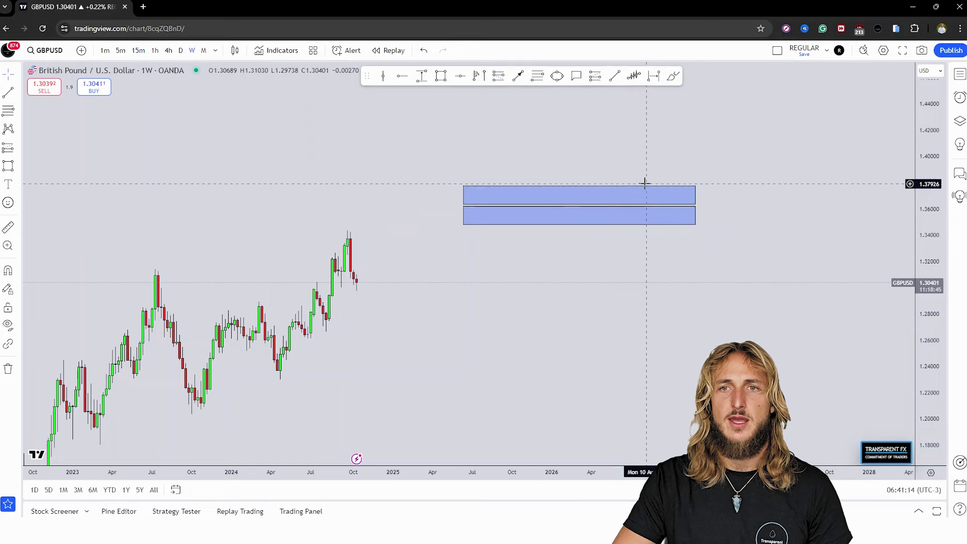
left_click(648, 192)
left_click_drag(648, 192, 648, 302)
left_click(740, 258)
Brush price oscillating repeatedly between the support and resistance zones, and trace a horizontal line along each zone.
left_click(673, 76)
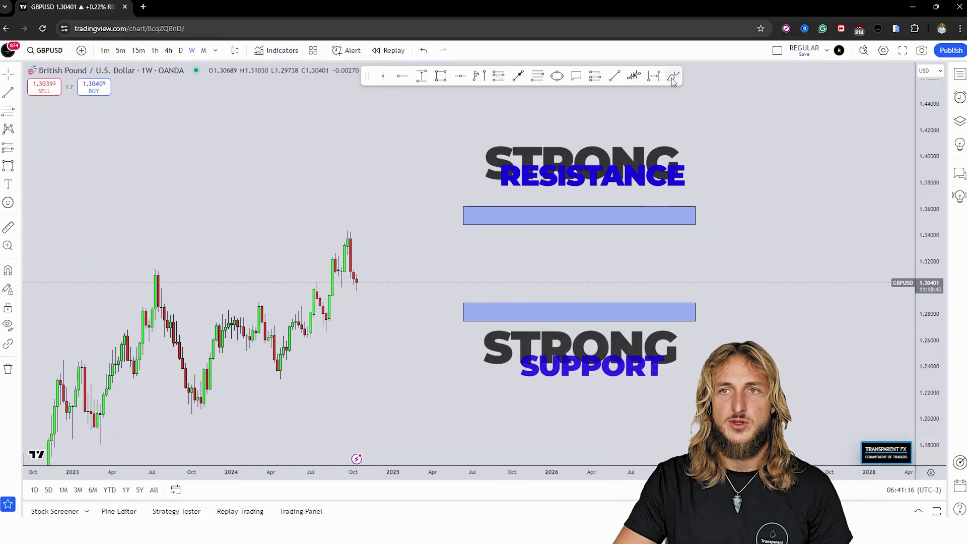
mouse_move(491, 304)
left_mouse_down()
mouse_move(514, 226)
mouse_move(538, 274)
mouse_move(565, 294)
mouse_move(583, 222)
mouse_move(609, 315)
mouse_move(631, 218)
left_mouse_up()
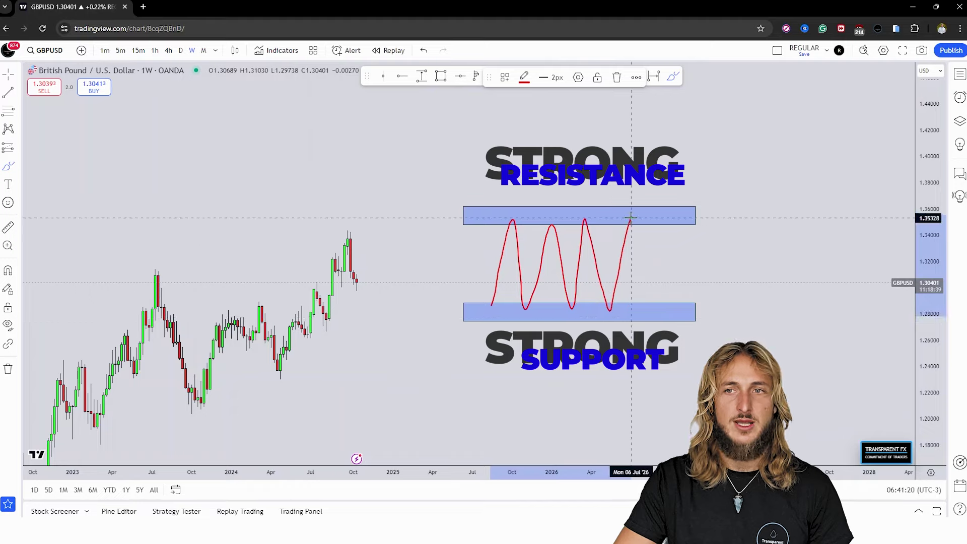
left_click_drag(652, 317, 661, 223)
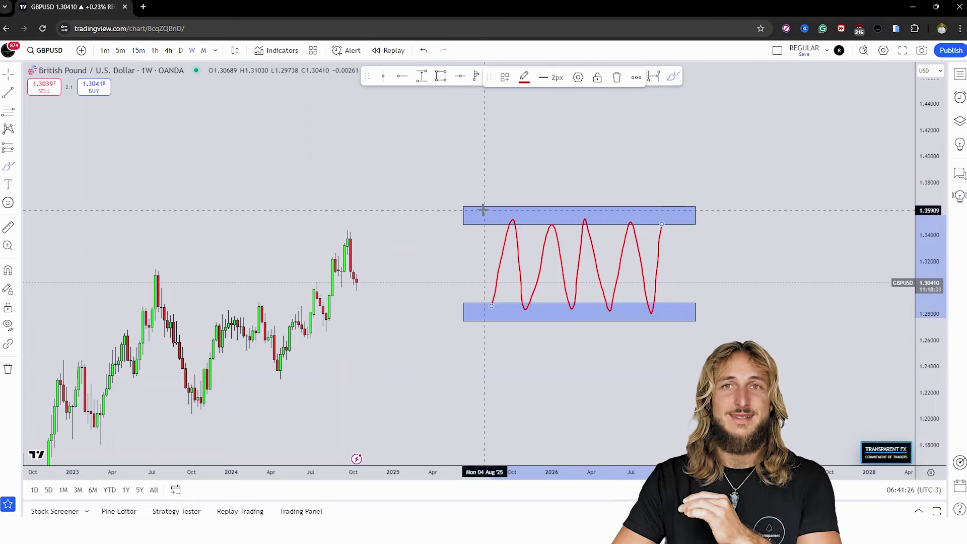
left_click_drag(483, 209, 613, 210)
left_click_drag(491, 313, 686, 307)
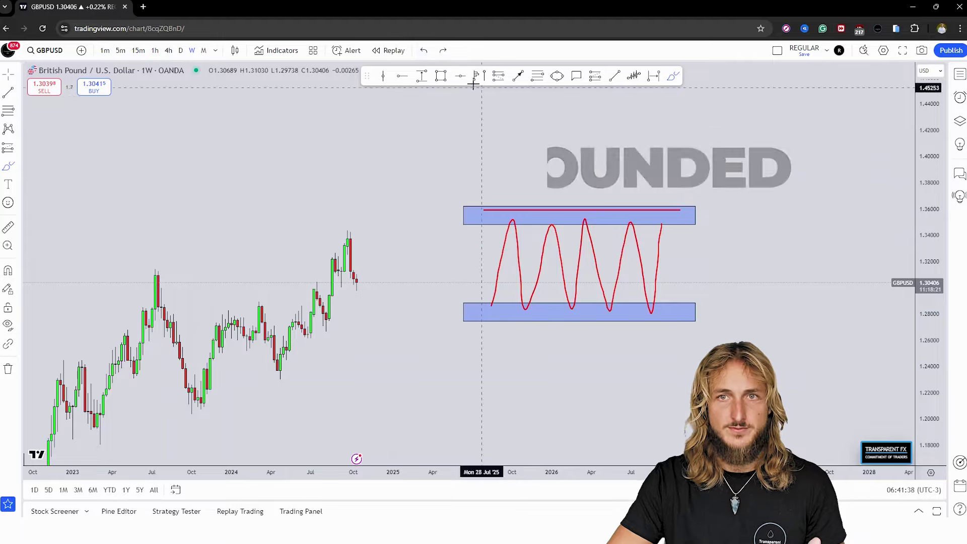
Undo the last brush strokes on the range sketch.
left_click(425, 51)
left_click(425, 51)
Start a bar replay of the weekly GBPUSD chart from about early July 2019.
left_click_drag(399, 162, 754, 233)
left_click_drag(544, 252, 766, 292)
left_click_drag(557, 307, 750, 298)
left_click_drag(212, 211, 428, 227)
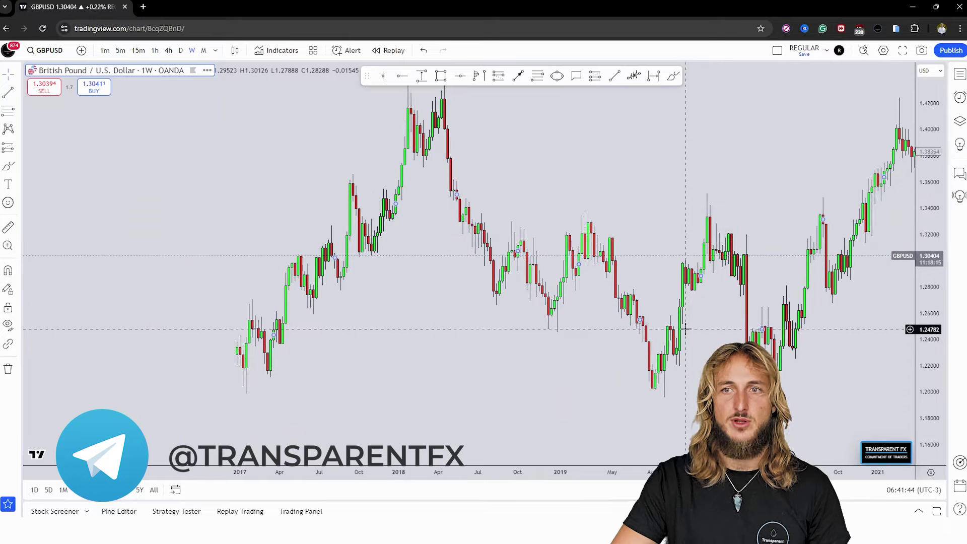
left_click(389, 50)
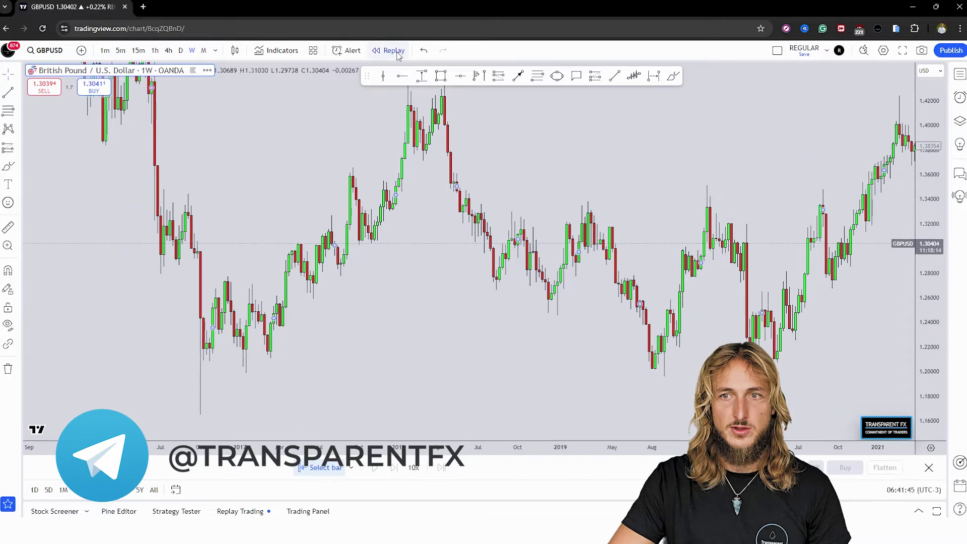
left_click(643, 194)
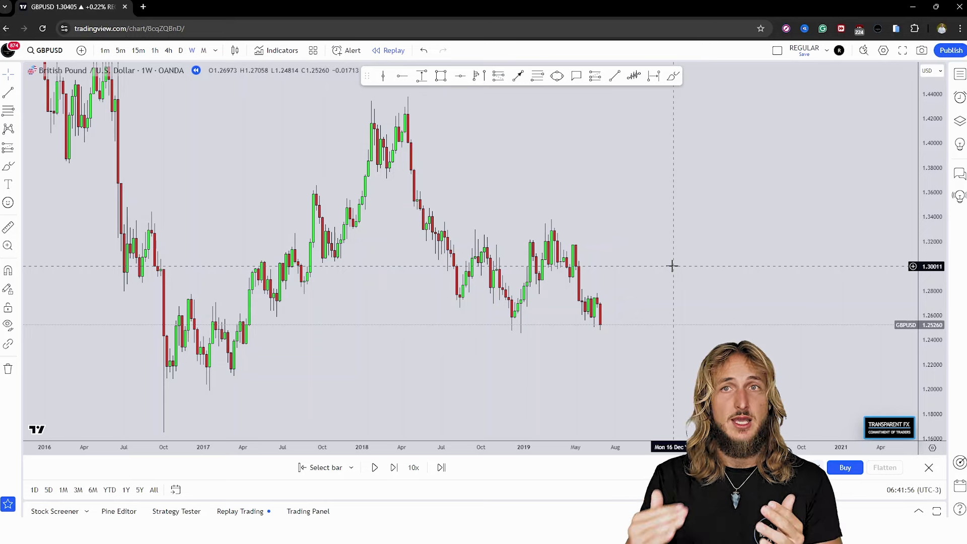
Draw a rectangle support zone over the recent lows, at about 1.251 to 1.267, from July 2018 to September 2019.
left_click(441, 75)
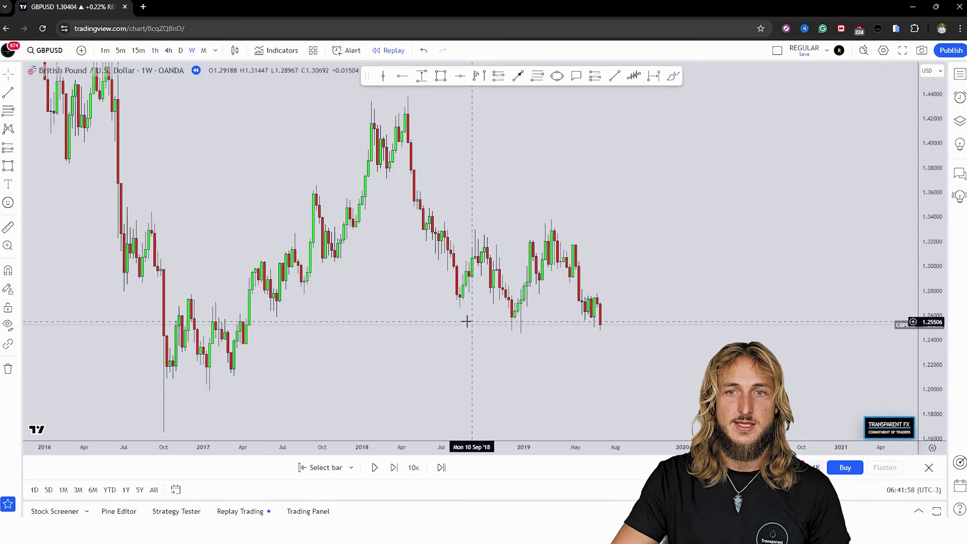
left_click(447, 302)
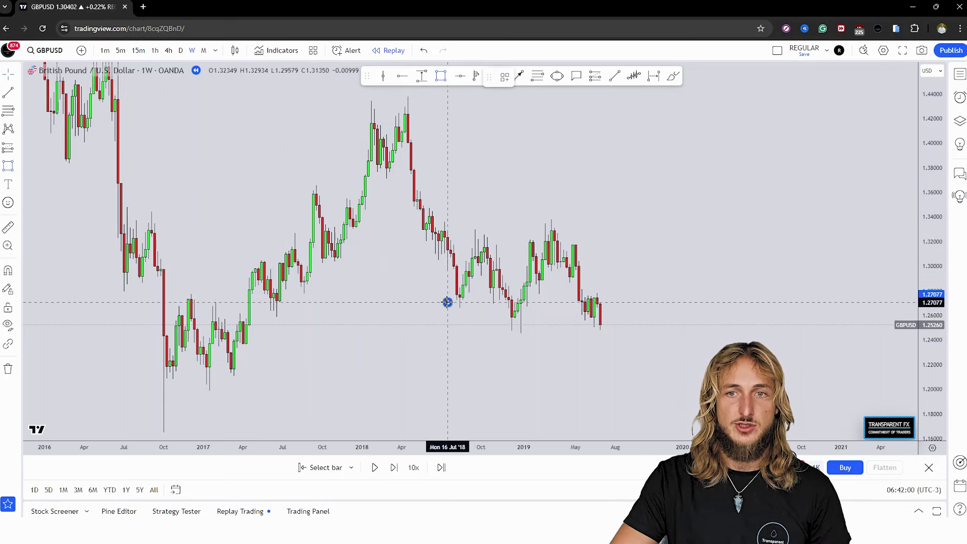
left_click(630, 326)
left_click_drag(630, 302, 630, 306)
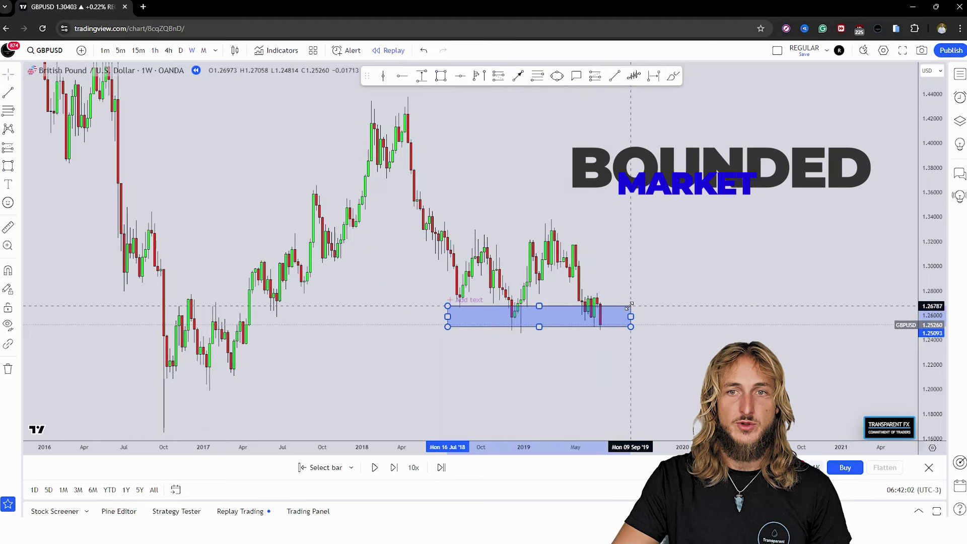
Clone the support rectangle and move the copy up over the swing highs as a resistance zone at about 1.317 to 1.334.
right_click(630, 309)
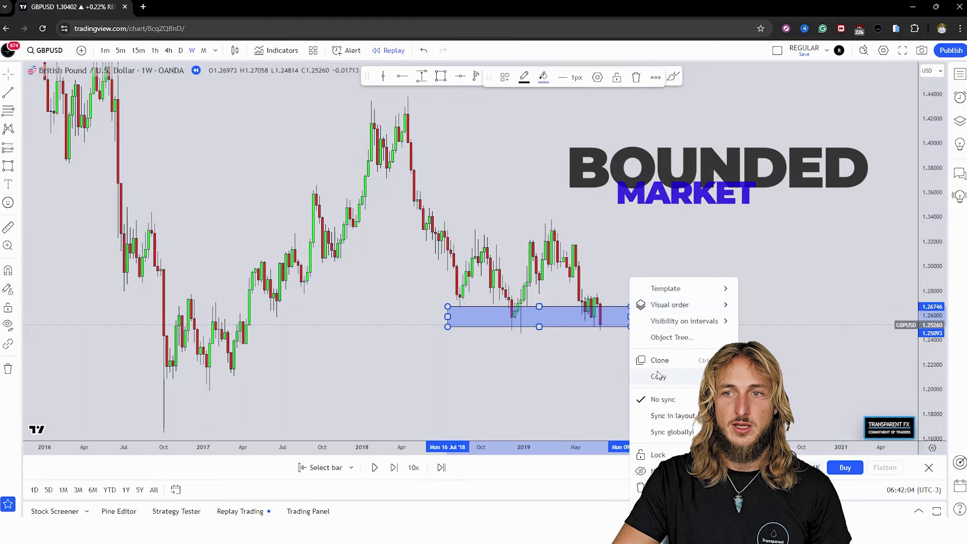
left_click(656, 370)
right_click(630, 310)
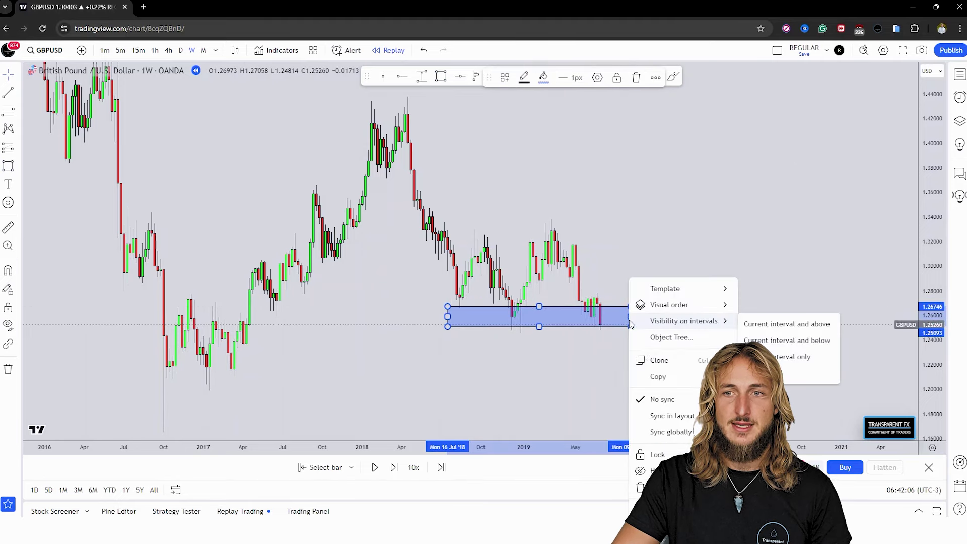
left_click(655, 358)
left_click_drag(613, 292, 610, 224)
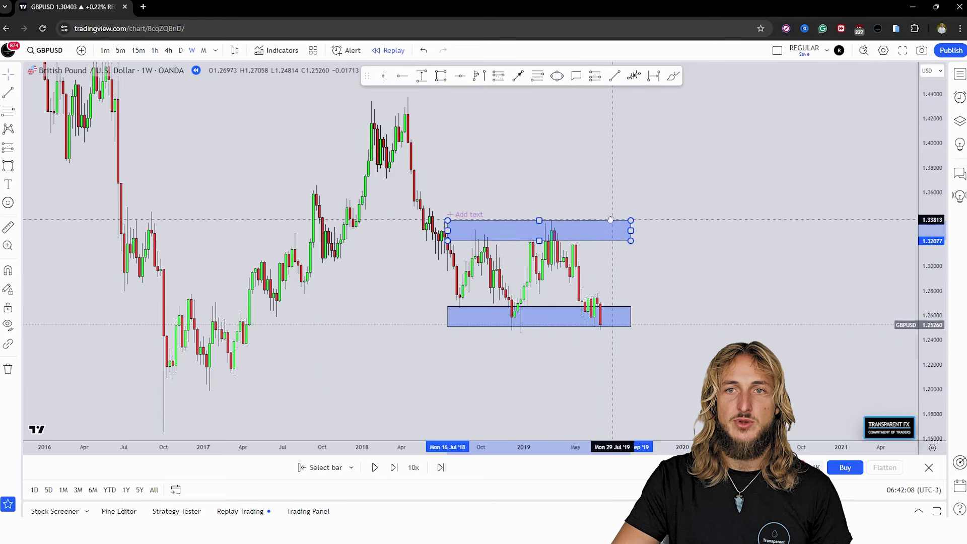
left_click(747, 283)
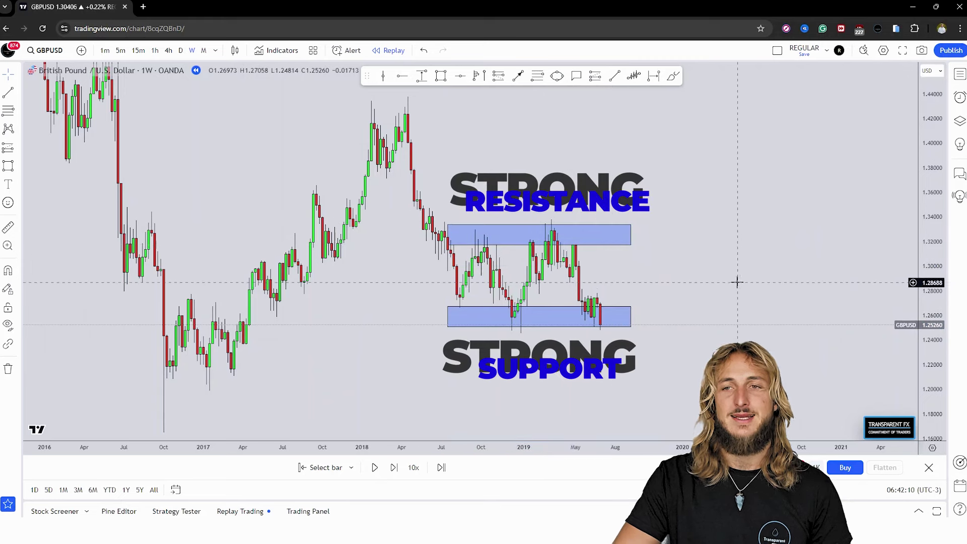
Extend the resistance and support zones forward in time to about February 2020.
left_click_drag(631, 234, 698, 235)
left_click_drag(630, 316, 679, 315)
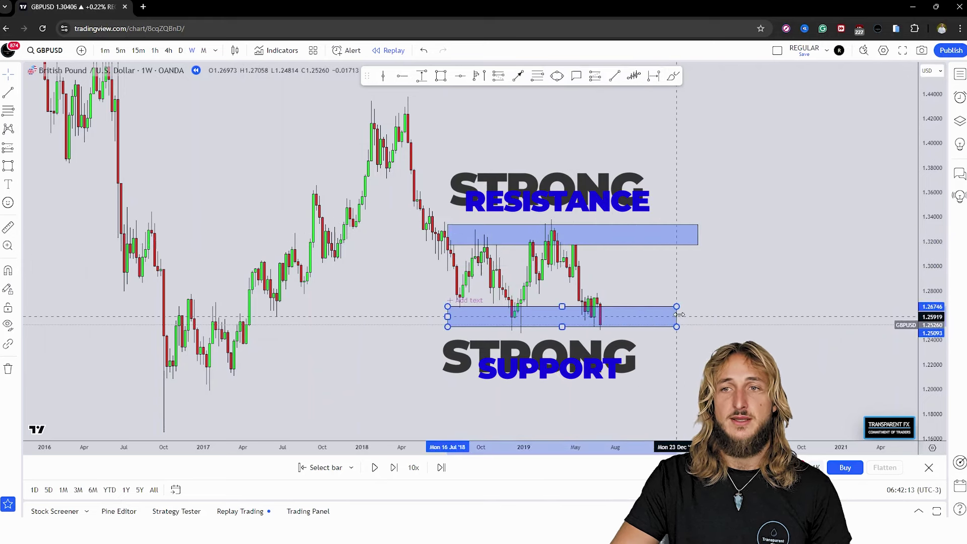
left_click(757, 331)
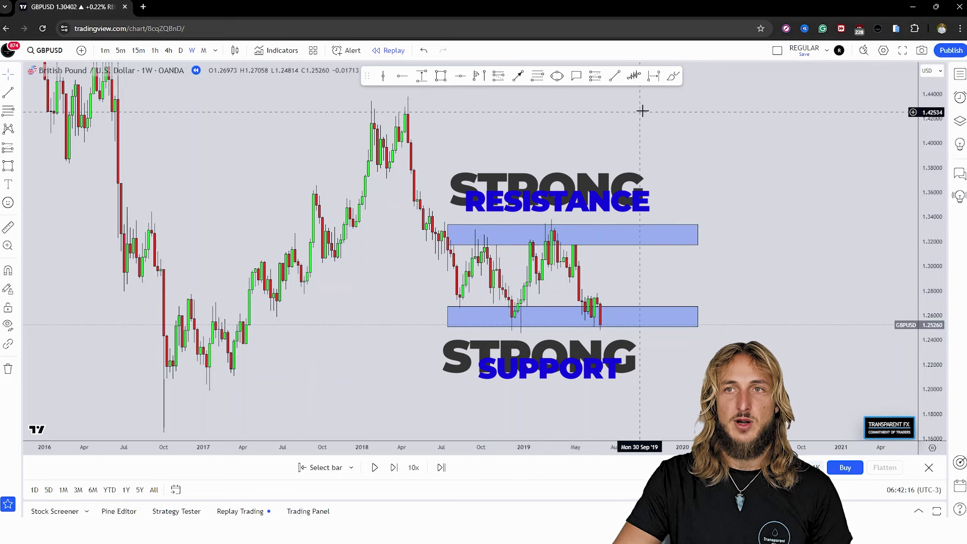
Brush a closed outline around the whole range with both zones, and delete the outline.
left_click(673, 76)
mouse_move(693, 219)
left_mouse_down()
mouse_move(447, 221)
mouse_move(576, 348)
mouse_move(697, 235)
left_mouse_up()
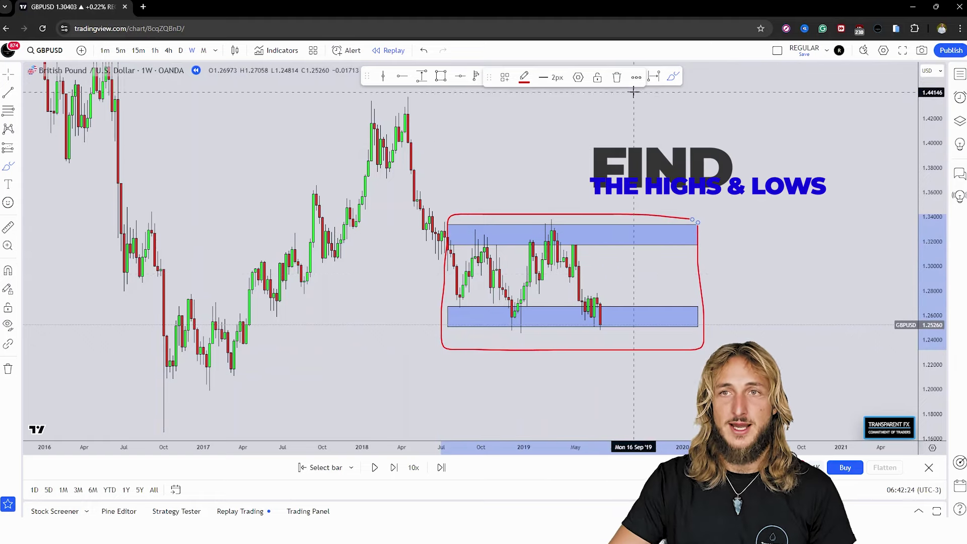
left_click(616, 76)
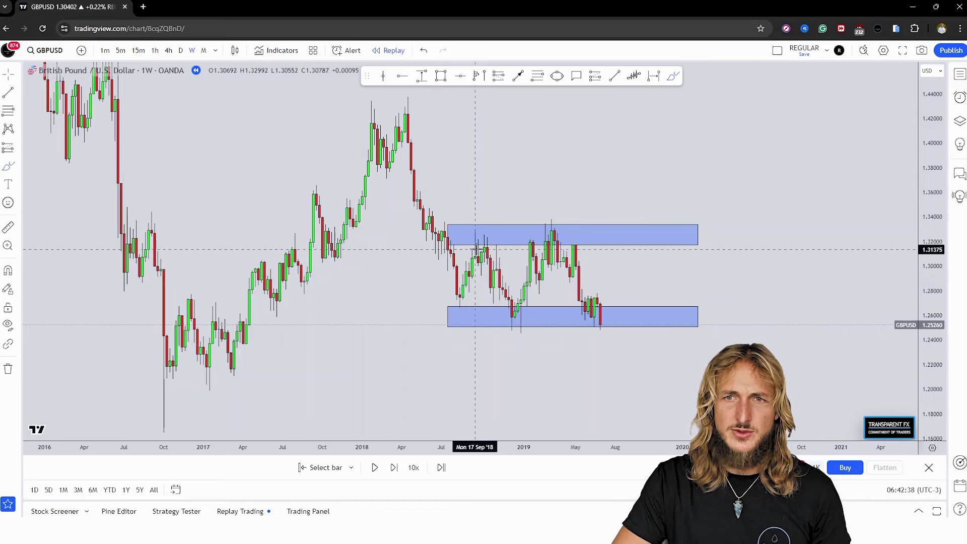
Brush the price swings inside the range between the two zones, from about October 2018 to March 2019.
mouse_move(484, 234)
left_mouse_down()
mouse_move(491, 294)
mouse_move(503, 247)
mouse_move(519, 315)
mouse_move(549, 229)
mouse_move(554, 236)
left_mouse_up()
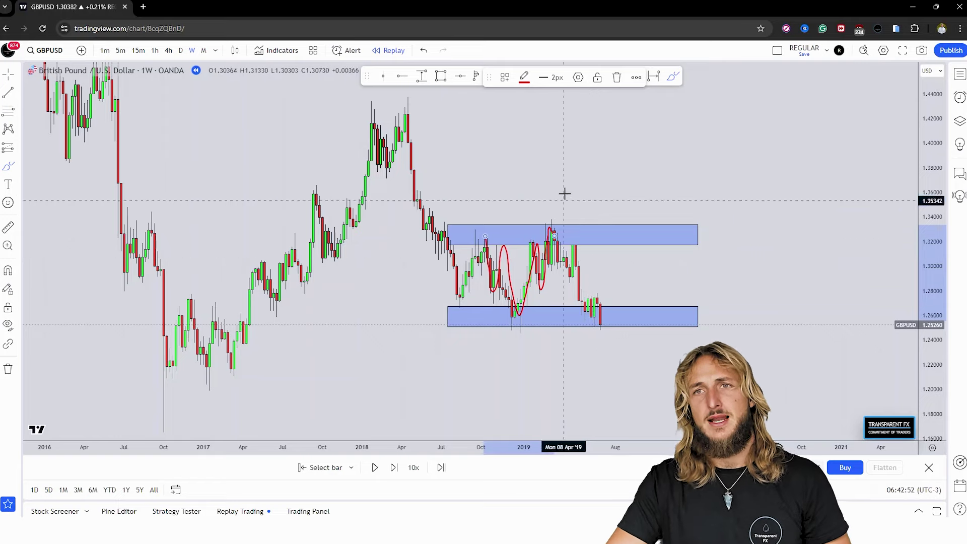
left_click(680, 131)
scroll(681, 175, "right", 2)
mouse_move(681, 175)
left_mouse_down()
mouse_move(647, 172)
mouse_move(696, 183)
left_mouse_up()
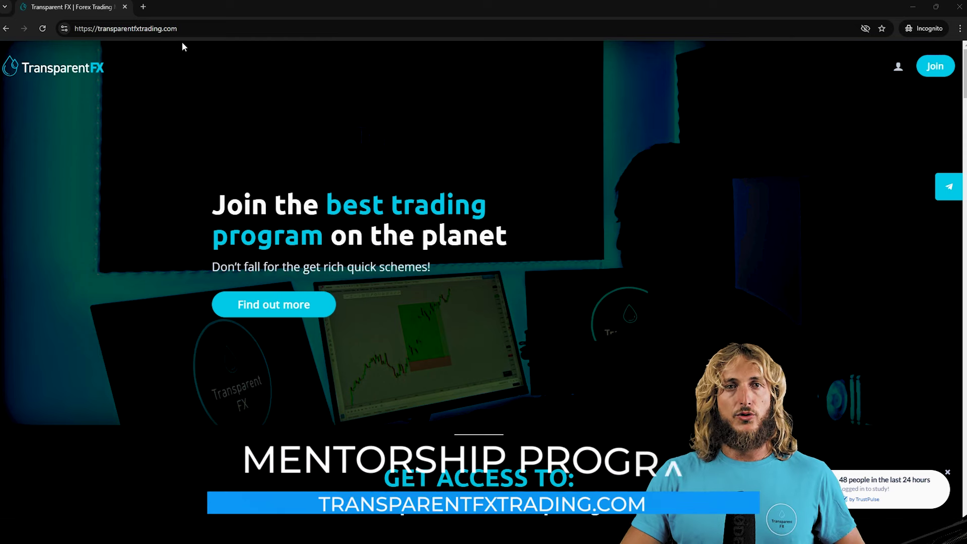
Highlight the web address transparentfxtrading.com in the browser, and clear the highlight.
left_click(188, 28)
left_click_drag(188, 29, 74, 28)
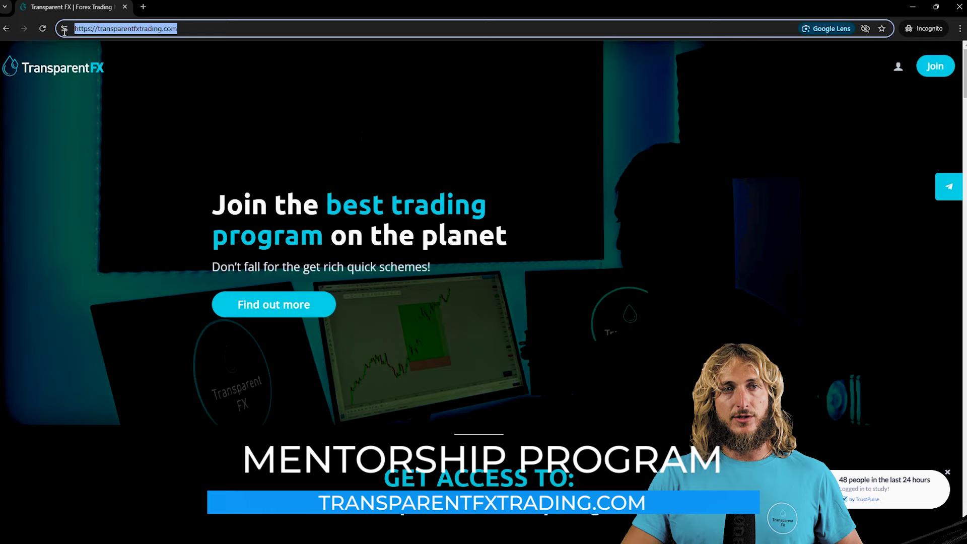
left_click(449, 107)
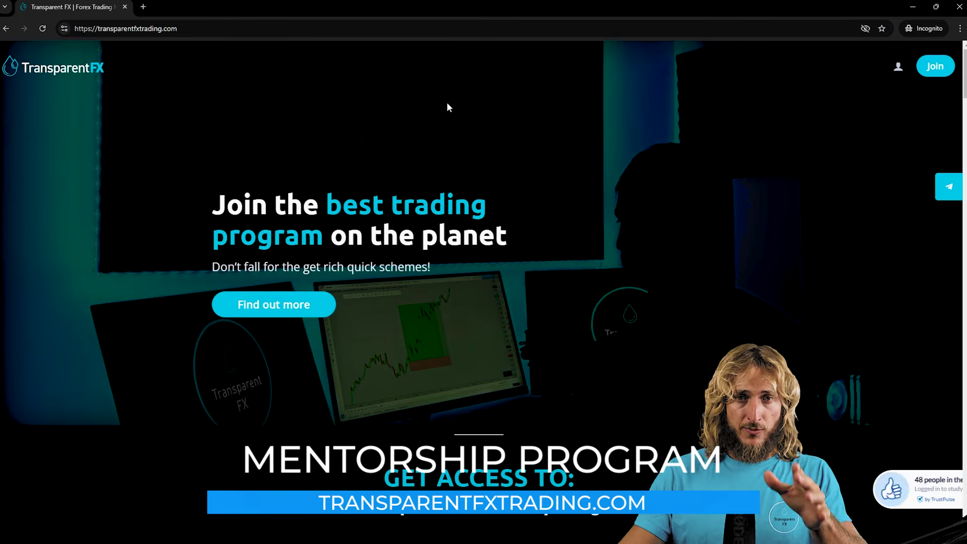
Look through the Transparent FX home page from the mentorship offer and course features to the student testimonials, and return to its start.
scroll(536, 205, "down", 6)
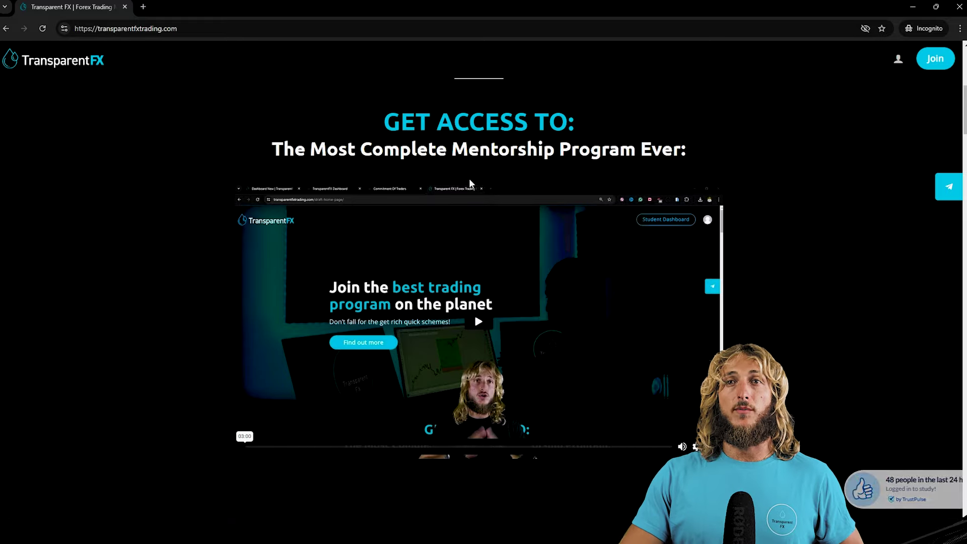
scroll(662, 155, "down", 2)
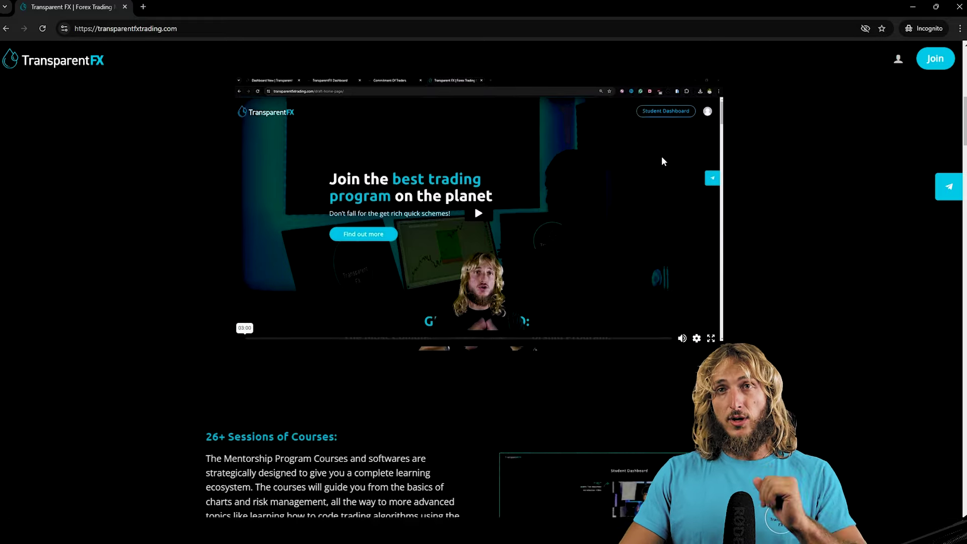
scroll(660, 168, "down", 3)
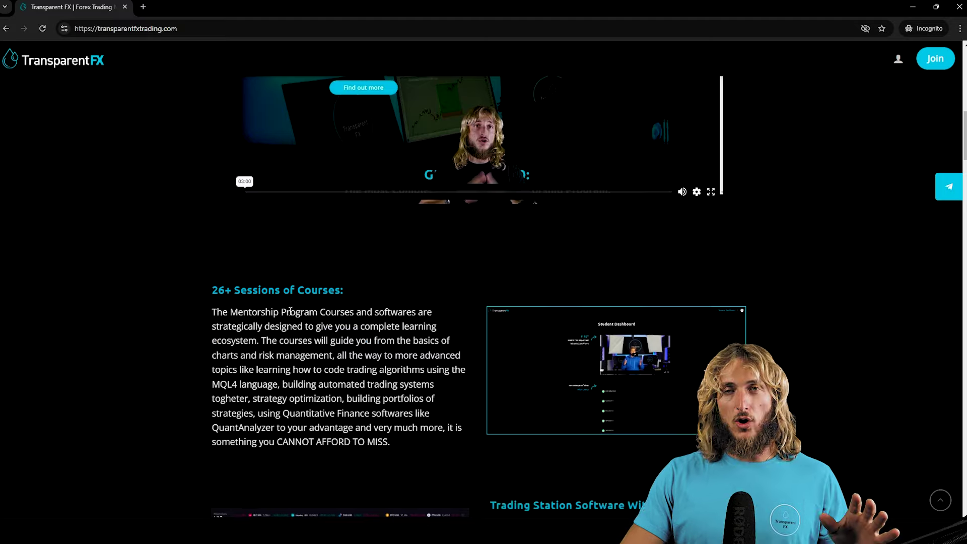
scroll(371, 306, "down", 3)
scroll(580, 320, "down", 1)
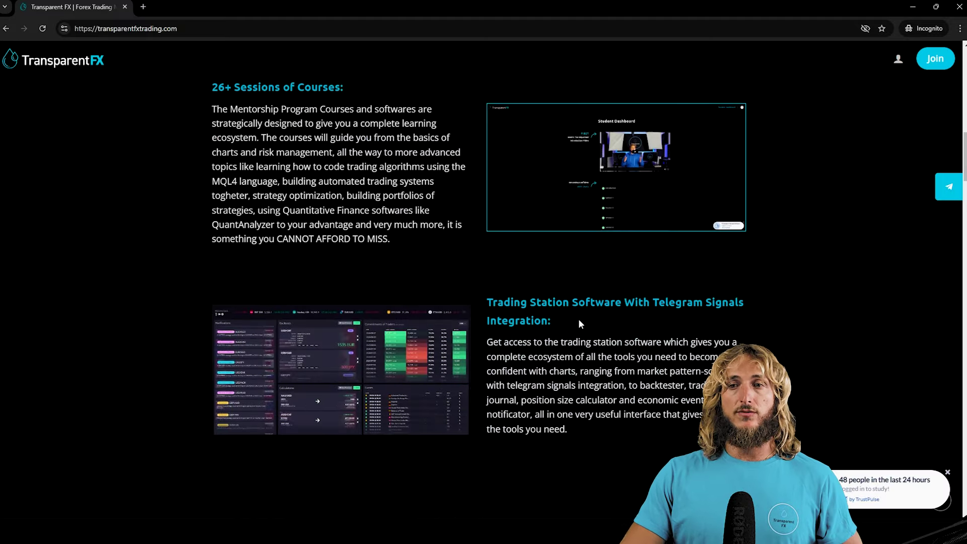
scroll(679, 314, "down", 4)
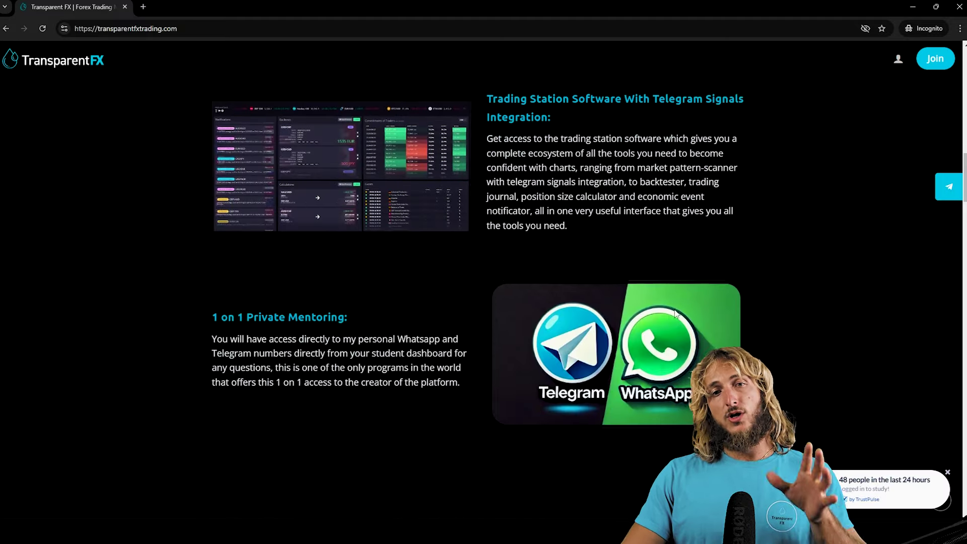
scroll(403, 319, "down", 4)
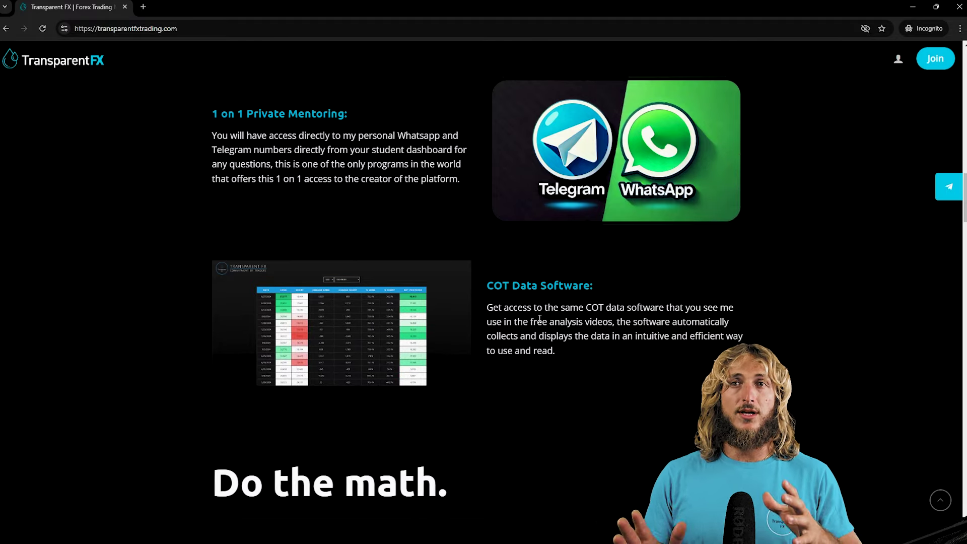
scroll(563, 274, "down", 5)
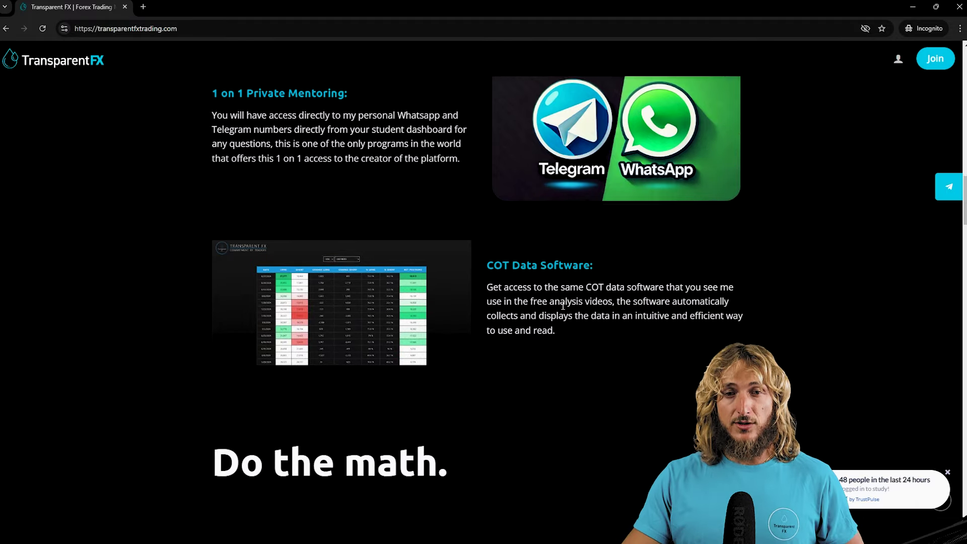
scroll(565, 279, "down", 1)
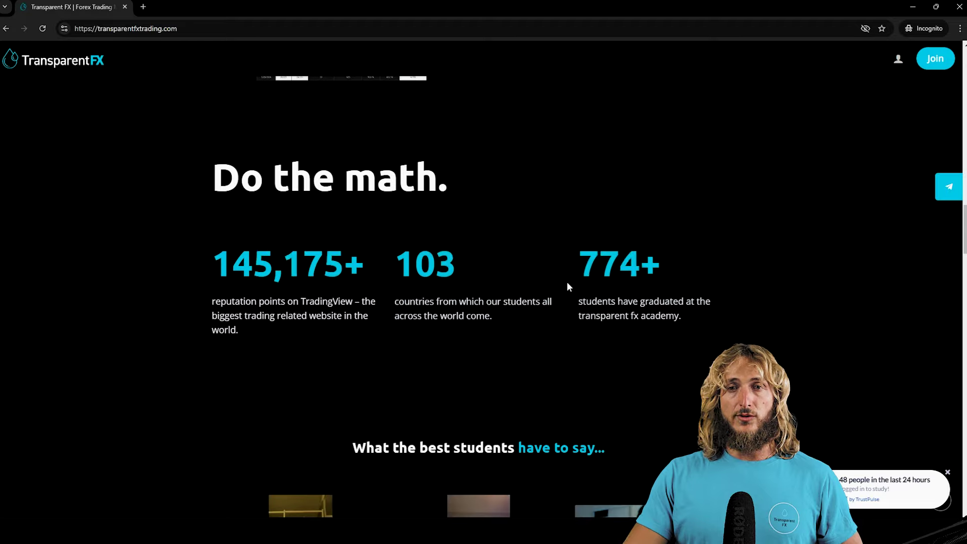
scroll(570, 288, "down", 3)
scroll(570, 309, "down", 1)
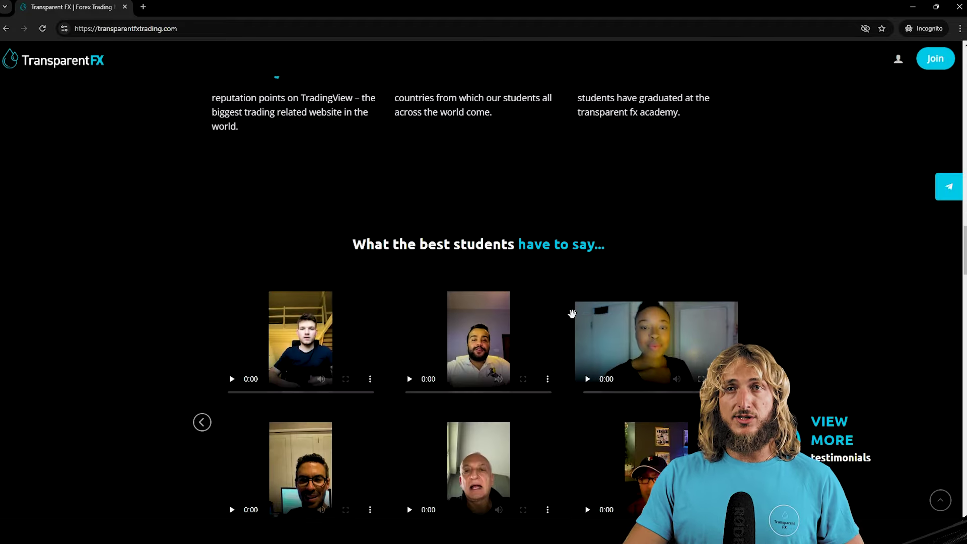
scroll(571, 311, "up", 15)
scroll(571, 312, "up", 9)
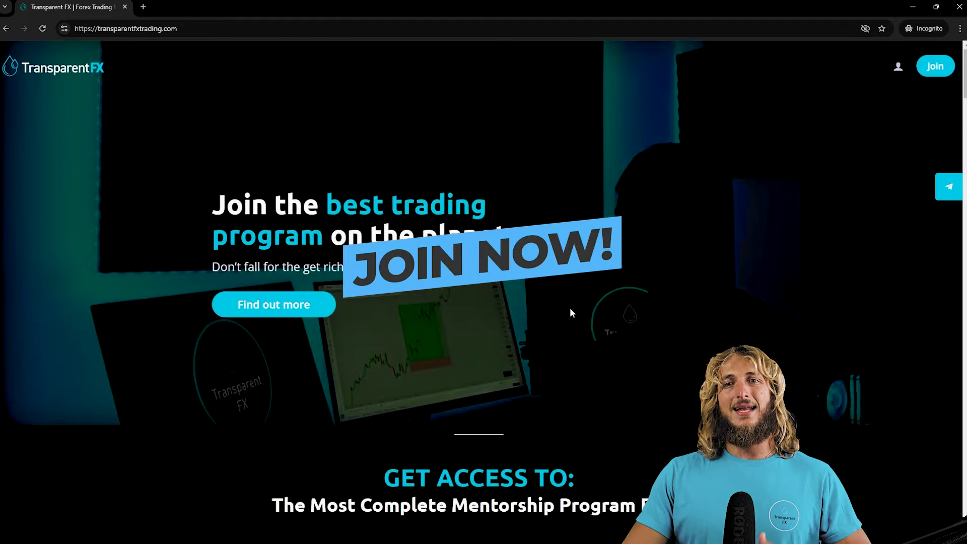